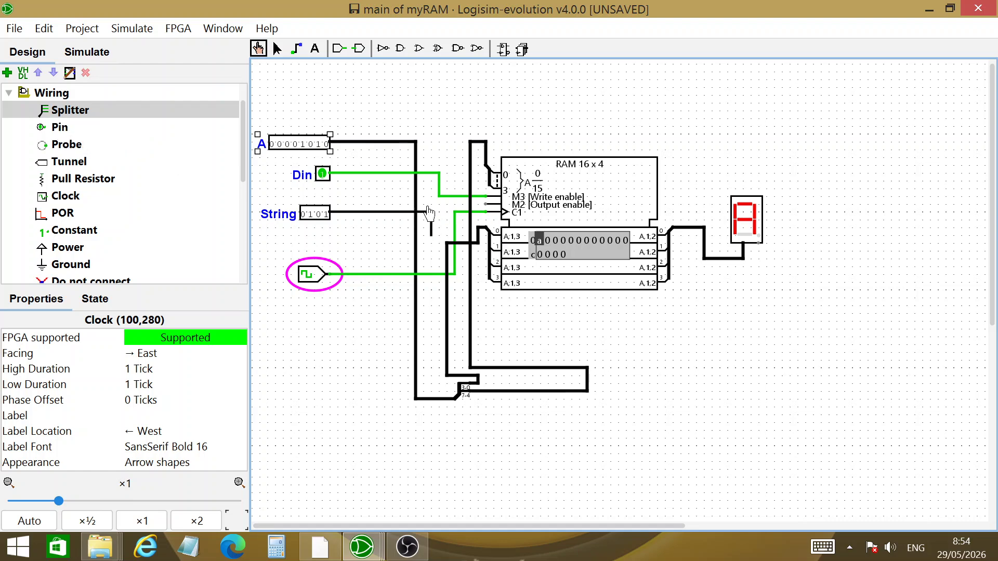
{"action": "left_click_drag", "start_coordinate": [463, 9], "coordinate": [461, 110]}
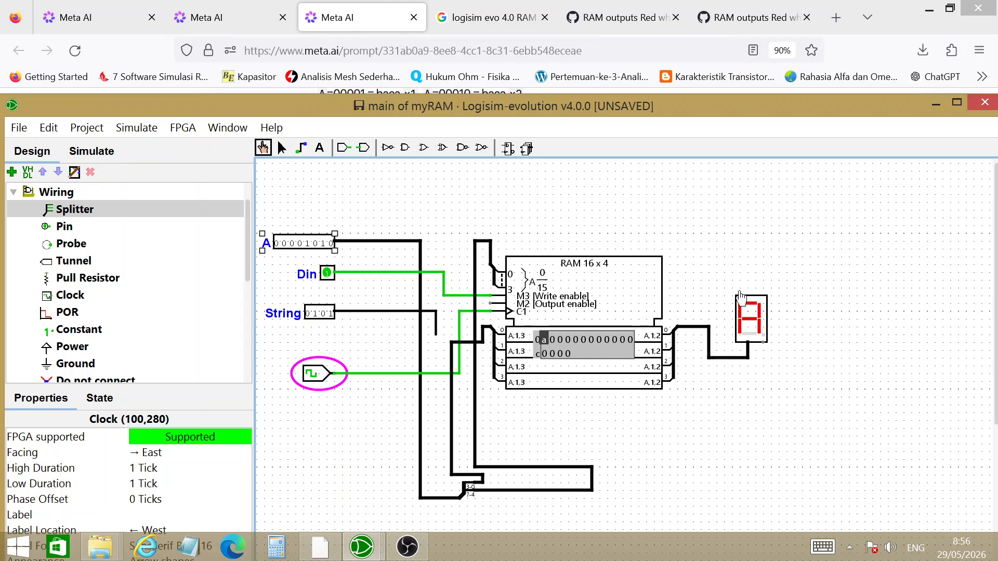
{"action": "double_click", "coordinate": [642, 107]}
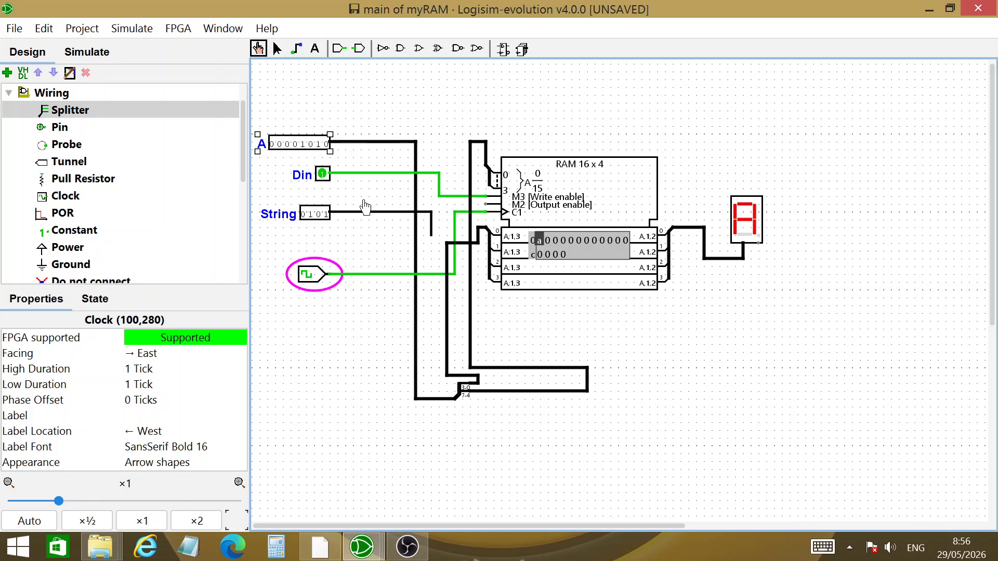
Step: Set input pin A to 00011111 and toggle the clock to write F into the RAM
{"action": "left_click", "coordinate": [294, 148]}
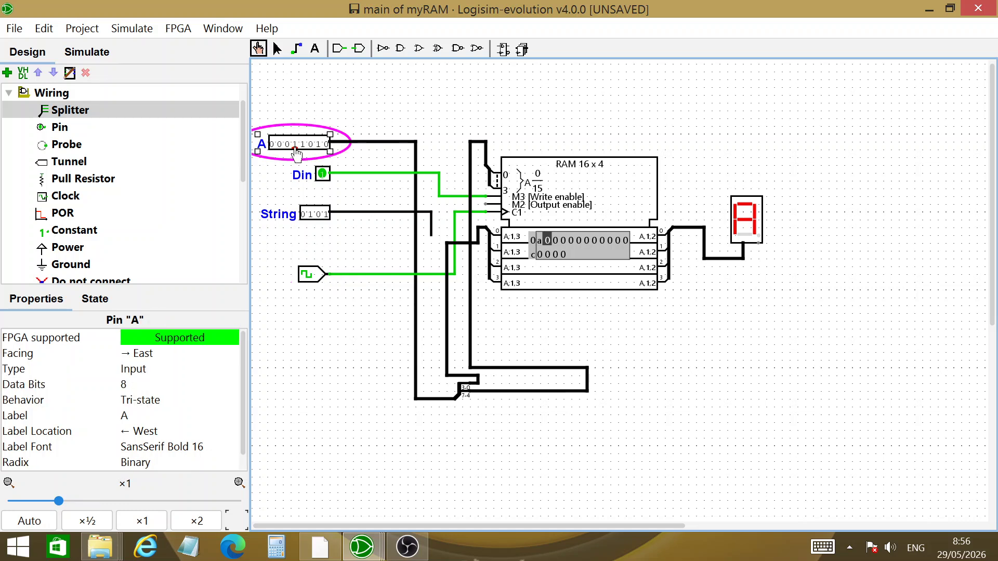
{"action": "left_click", "coordinate": [326, 146]}
{"action": "left_click", "coordinate": [311, 147]}
{"action": "left_click", "coordinate": [312, 274]}
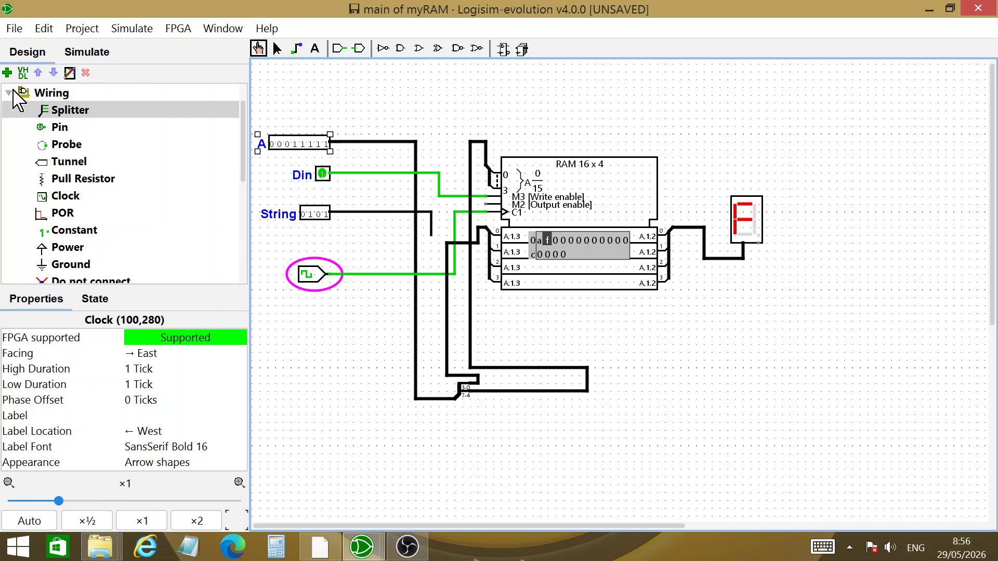
Step: Create a new project and place a splitter in the lower middle of the canvas
{"action": "left_click", "coordinate": [14, 28]}
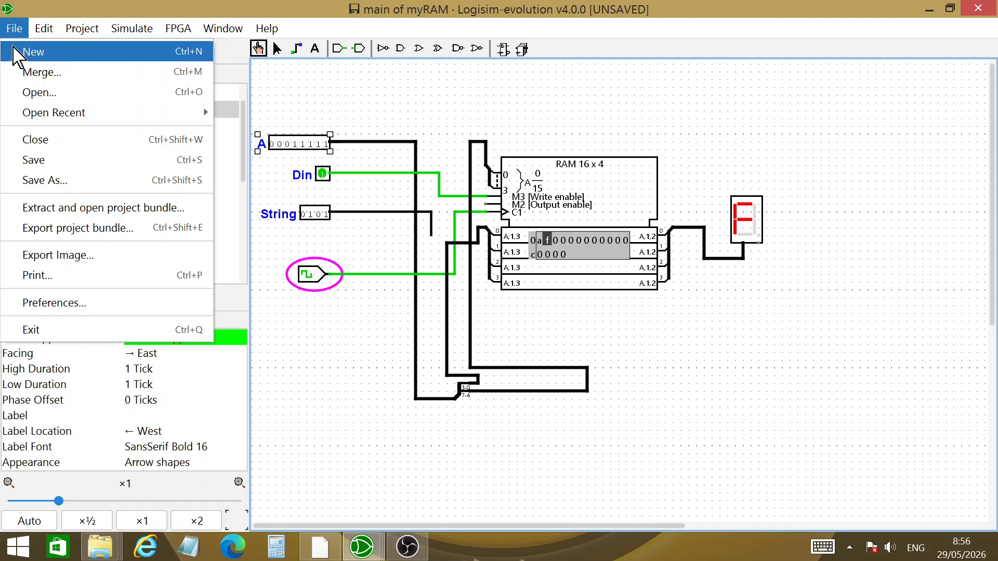
{"action": "left_click", "coordinate": [18, 50]}
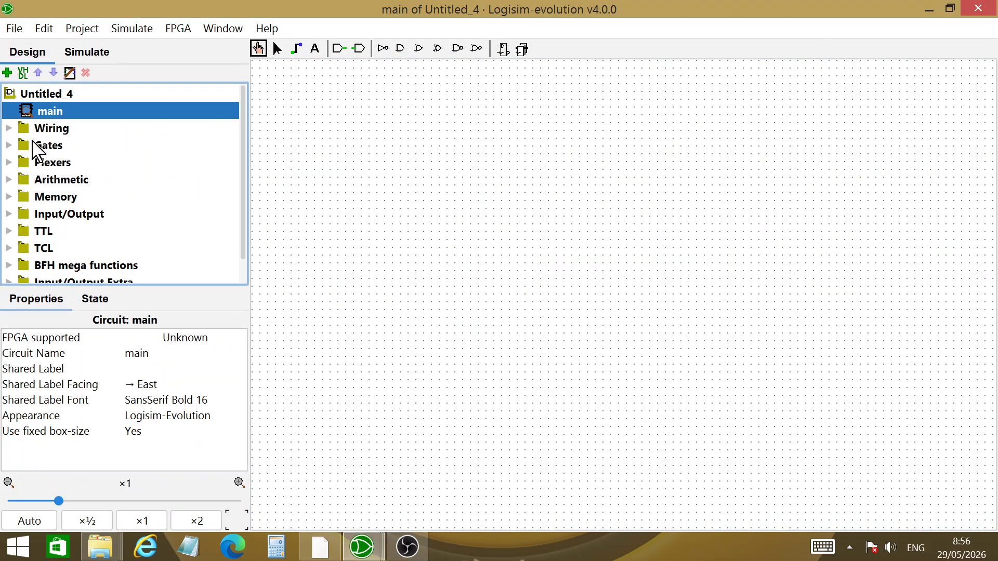
{"action": "left_click", "coordinate": [15, 126]}
{"action": "left_click", "coordinate": [70, 111]}
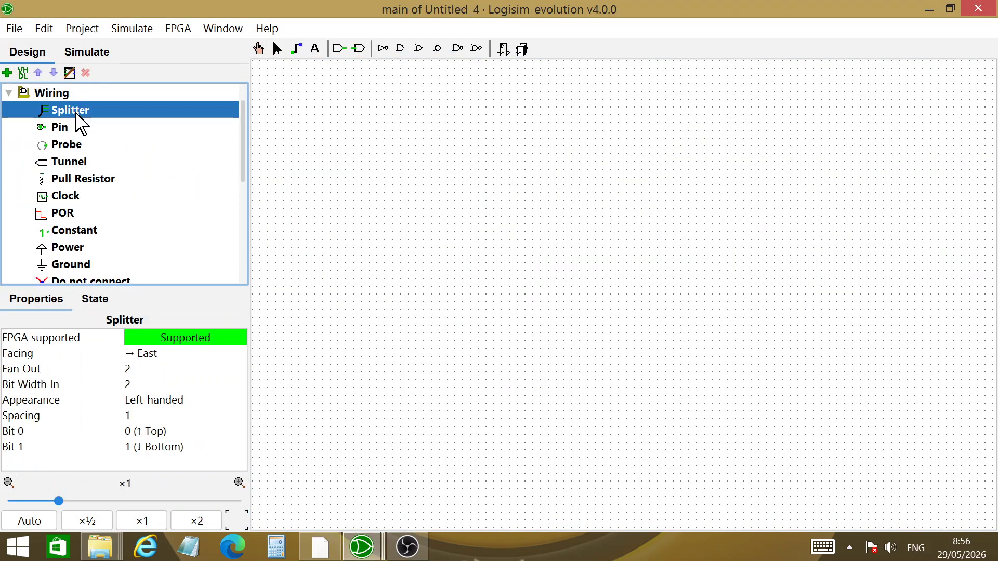
{"action": "left_click", "coordinate": [485, 398]}
Step: Place a pin in the upper part of the circuit, above the splitter, and a clock below the pin
{"action": "left_click", "coordinate": [59, 127]}
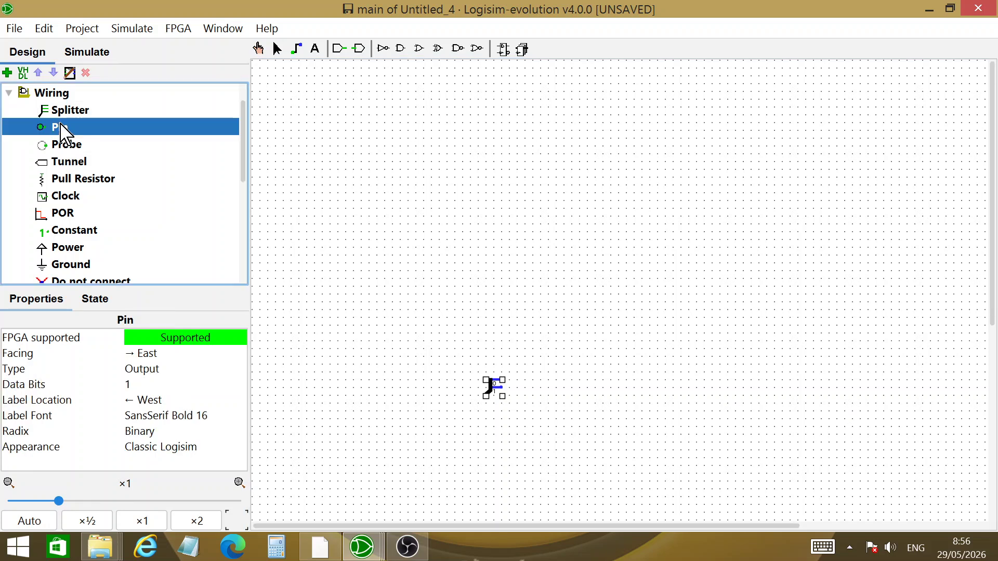
{"action": "left_click", "coordinate": [411, 173]}
{"action": "left_click", "coordinate": [65, 196]}
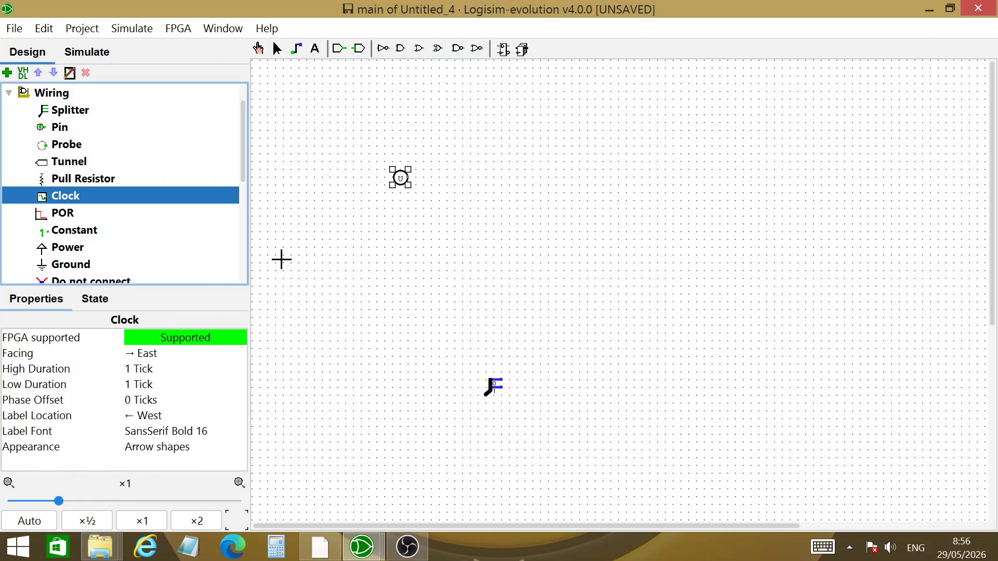
{"action": "left_click", "coordinate": [385, 263]}
Step: Place a RAM component from the Memory library above the splitter, to the right of the pin and clock
{"action": "left_click", "coordinate": [9, 93]}
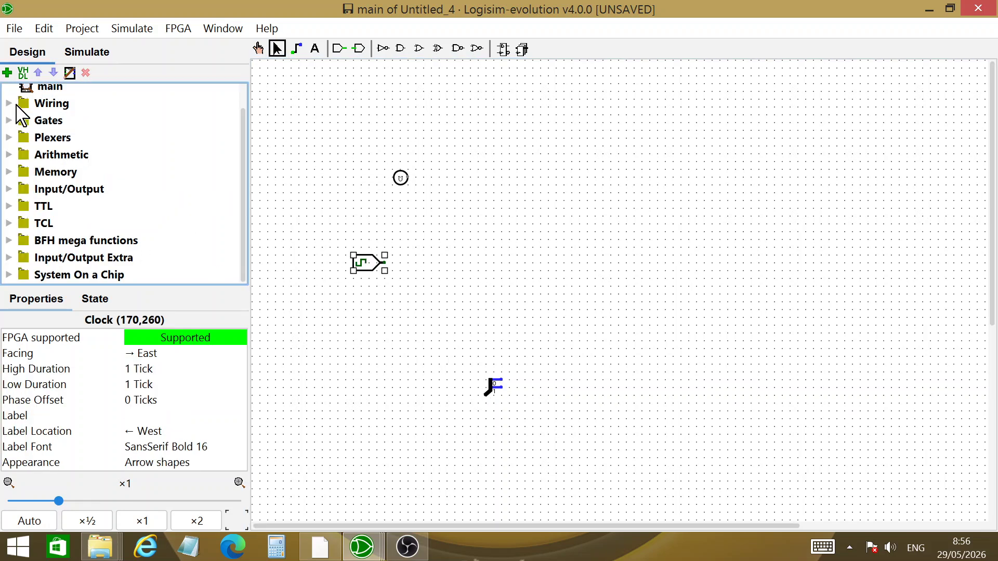
{"action": "left_click", "coordinate": [8, 172]}
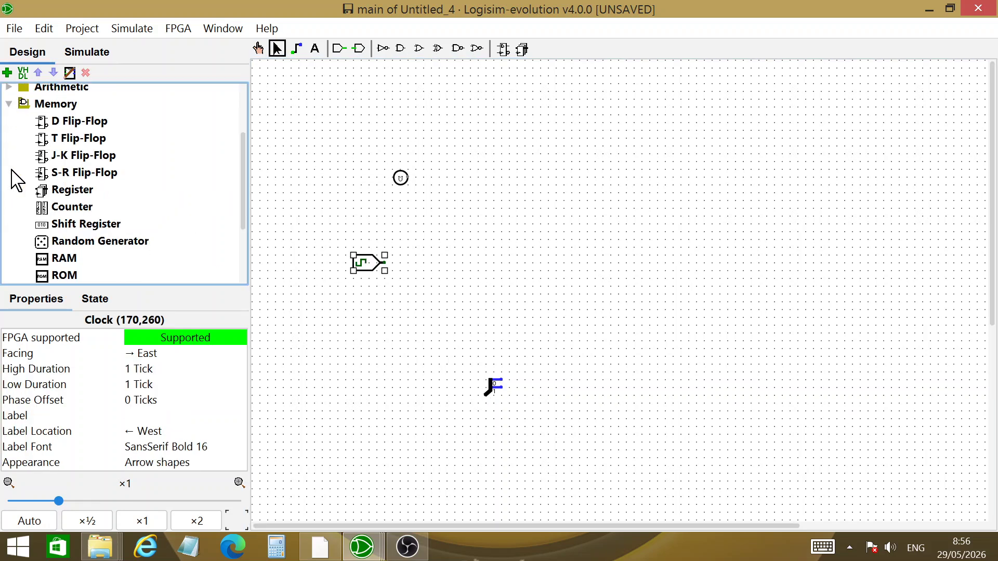
{"action": "left_click", "coordinate": [66, 260]}
{"action": "left_click", "coordinate": [501, 147]}
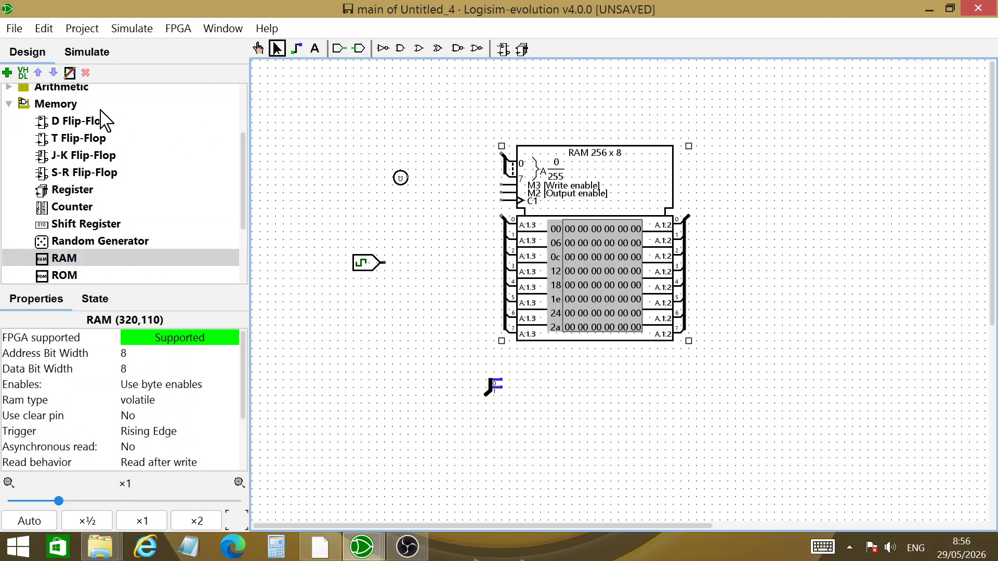
Step: Set the RAM's address bit width to 4, leaving the component unlabelled
{"action": "double_click", "coordinate": [635, 244]}
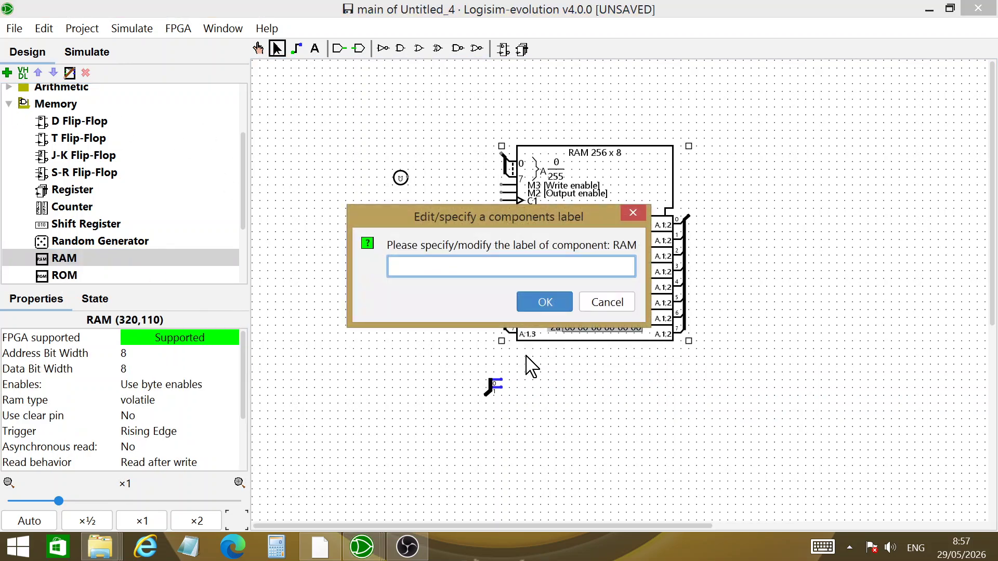
{"action": "left_click", "coordinate": [608, 300]}
{"action": "left_click", "coordinate": [171, 353]}
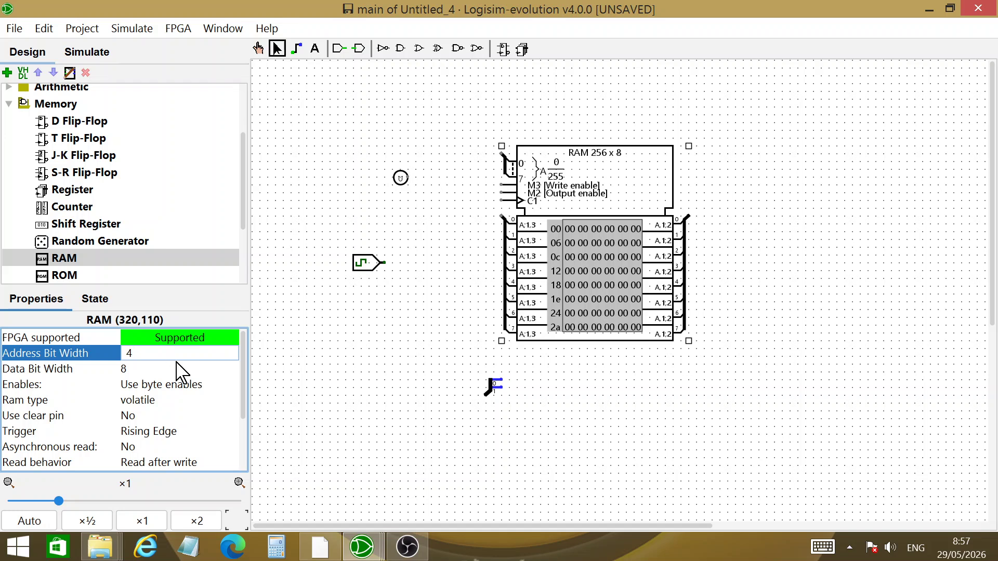
{"action": "left_click", "coordinate": [179, 369]}
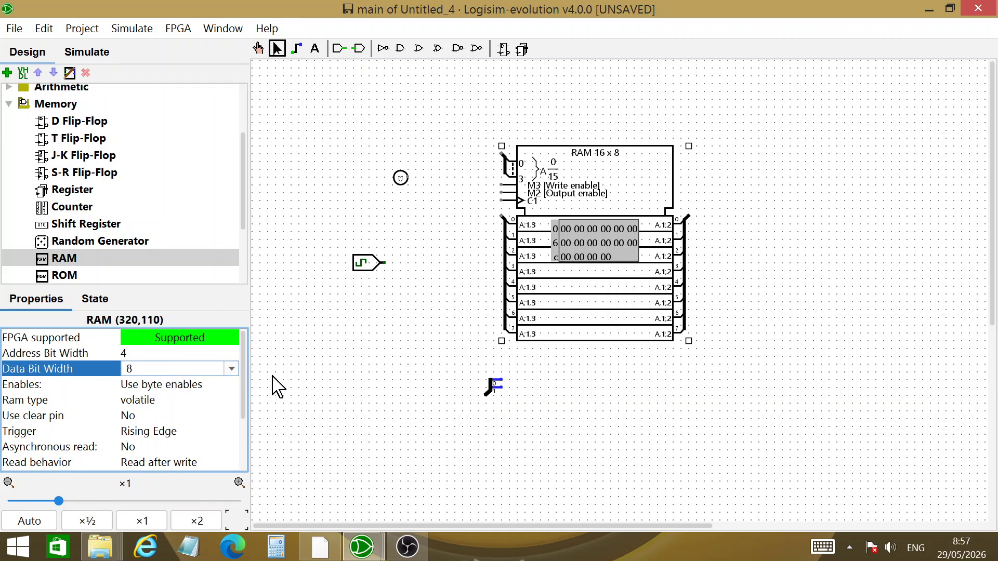
{"action": "left_click", "coordinate": [310, 383]}
Step: Place a Hex Digit Display to the right of the RAM
{"action": "left_click", "coordinate": [10, 102]}
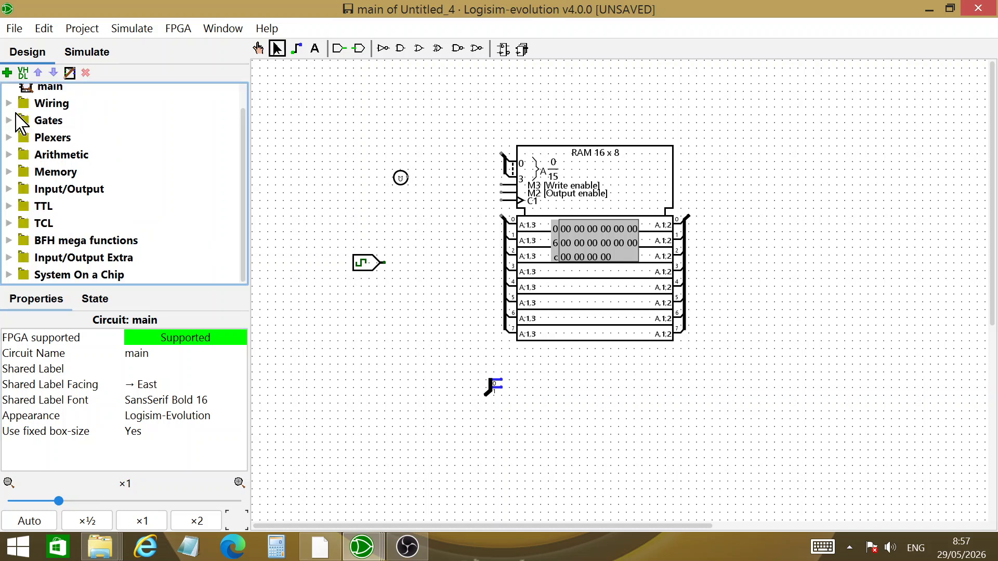
{"action": "left_click", "coordinate": [11, 188]}
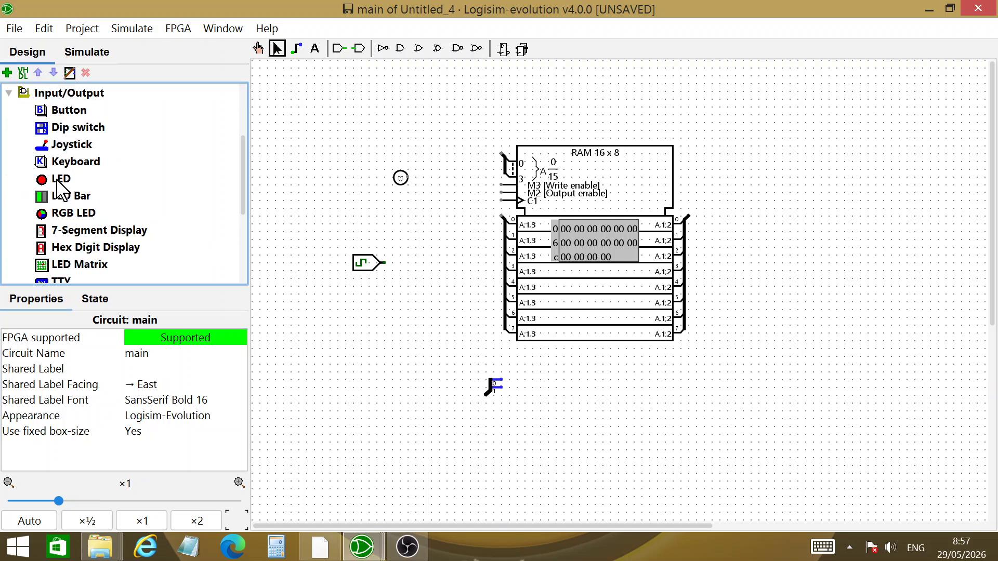
{"action": "left_click", "coordinate": [93, 247]}
{"action": "left_click", "coordinate": [790, 237]}
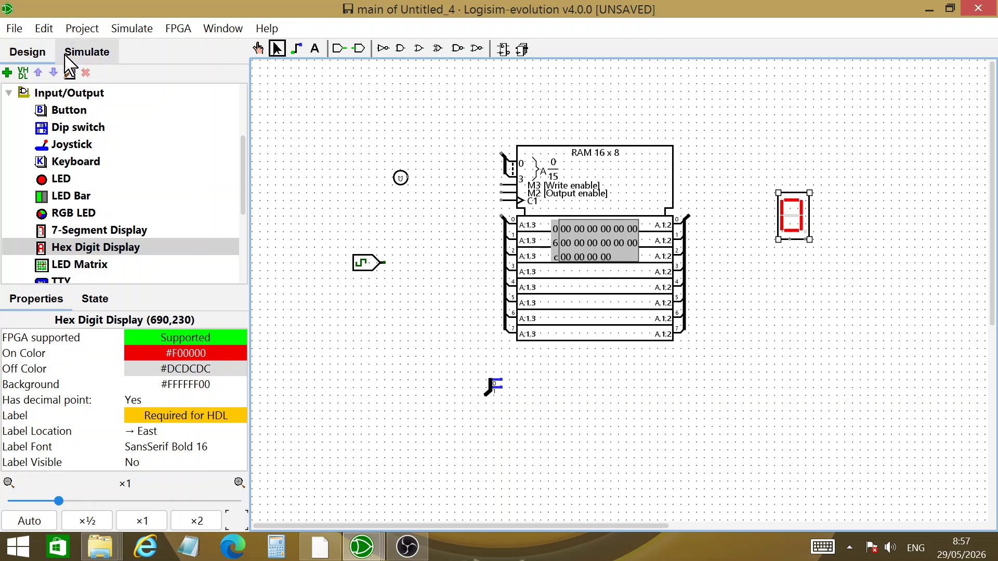
{"action": "scroll", "coordinate": [242, 177], "scroll_direction": "up", "scroll_amount": 5}
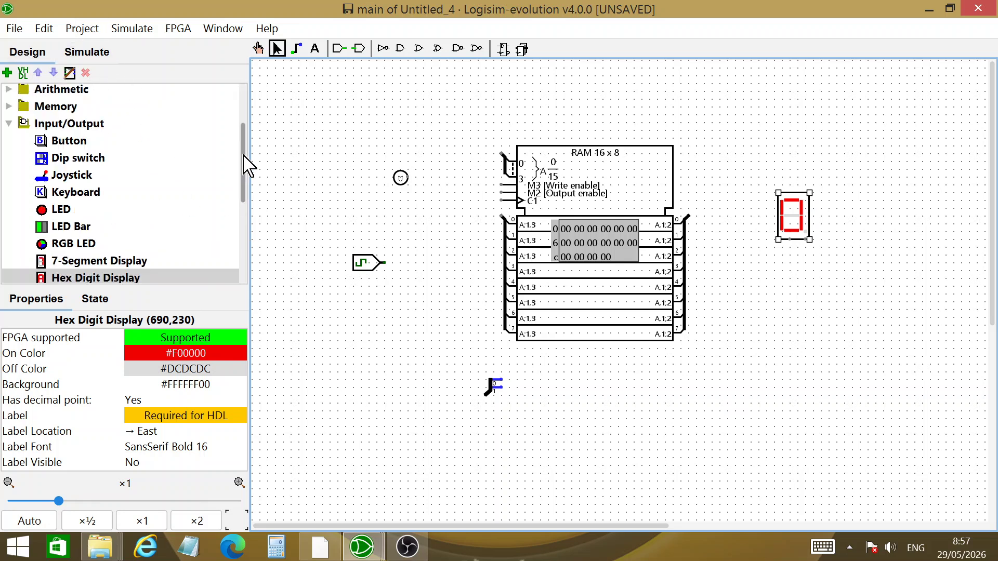
{"action": "left_click", "coordinate": [84, 53]}
{"action": "left_click", "coordinate": [46, 53]}
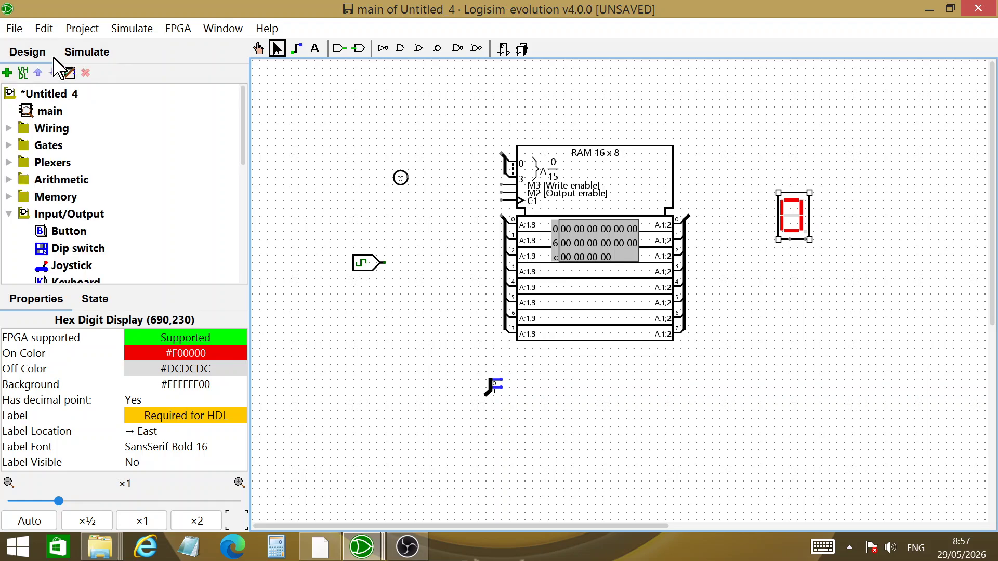
Step: Configure the pin as an input with 8 data bits and label it Masukan
{"action": "double_click", "coordinate": [401, 178]}
{"action": "left_click", "coordinate": [597, 301]}
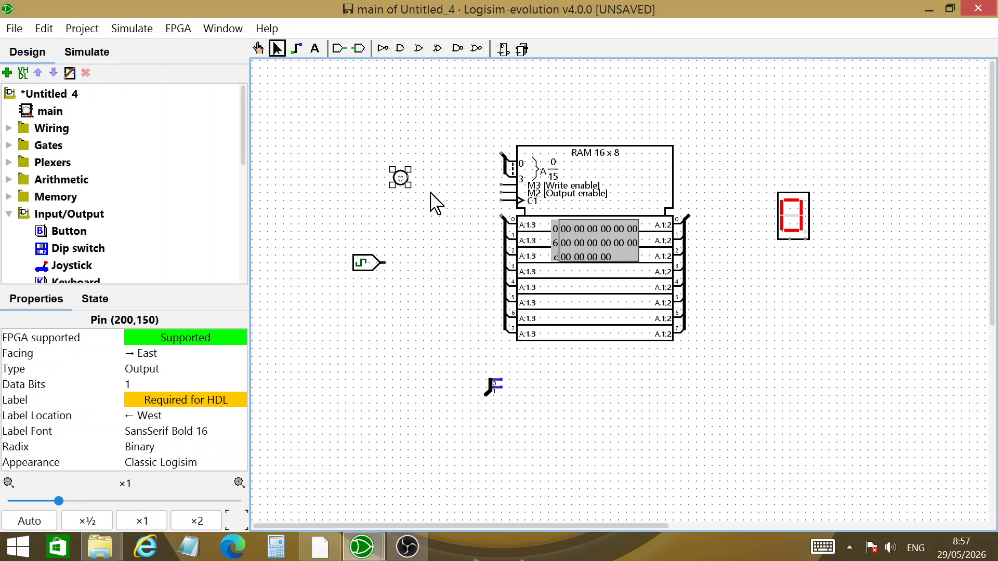
{"action": "left_click", "coordinate": [171, 369]}
{"action": "left_click", "coordinate": [168, 390]}
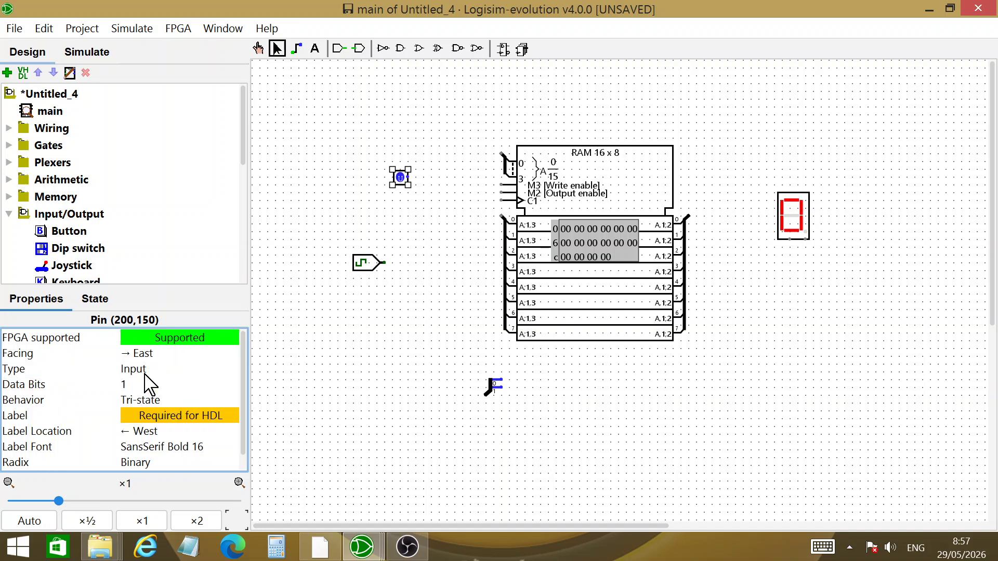
{"action": "left_click", "coordinate": [149, 386]}
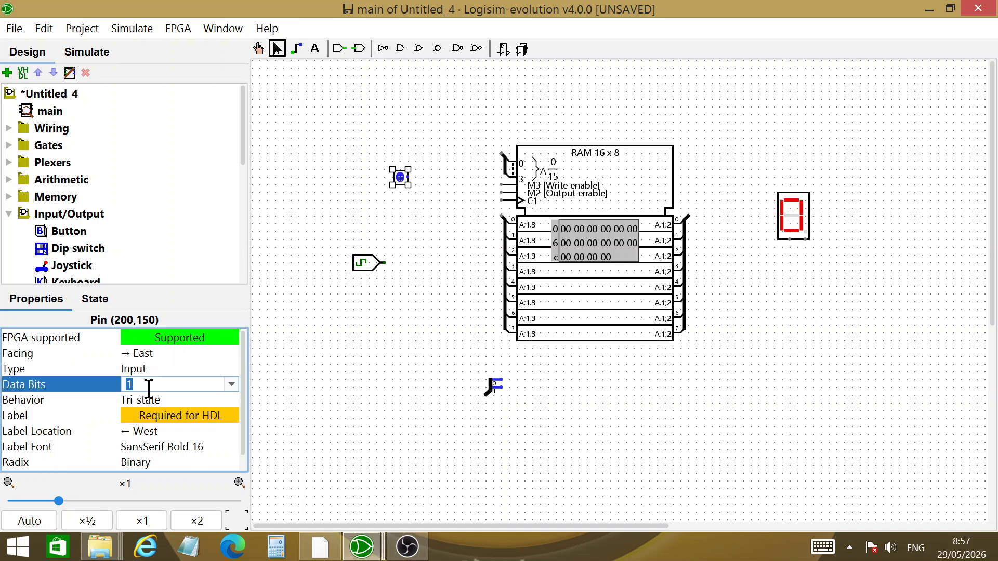
{"action": "type", "text": "8"}
{"action": "key", "text": "Return"}
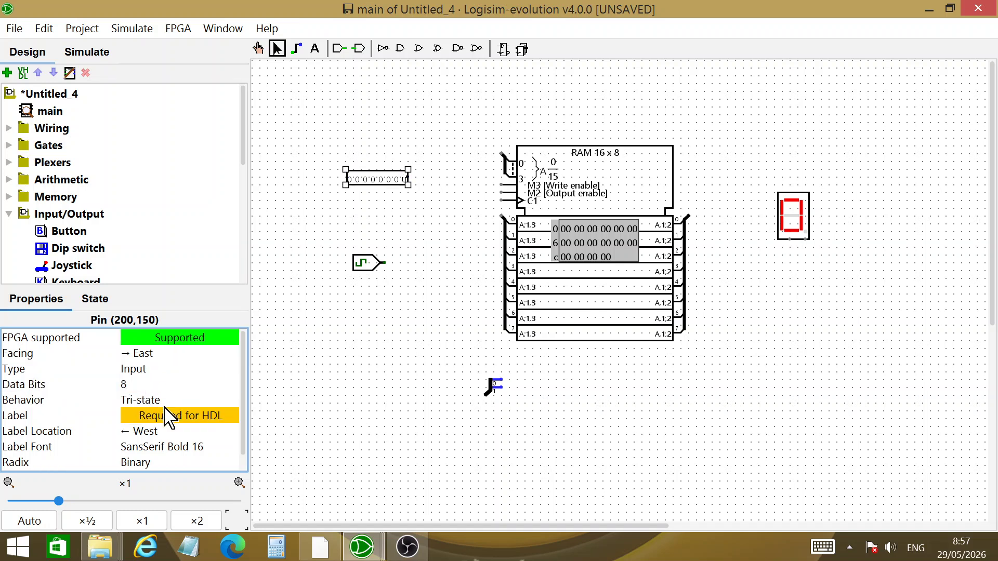
{"action": "left_click", "coordinate": [167, 415]}
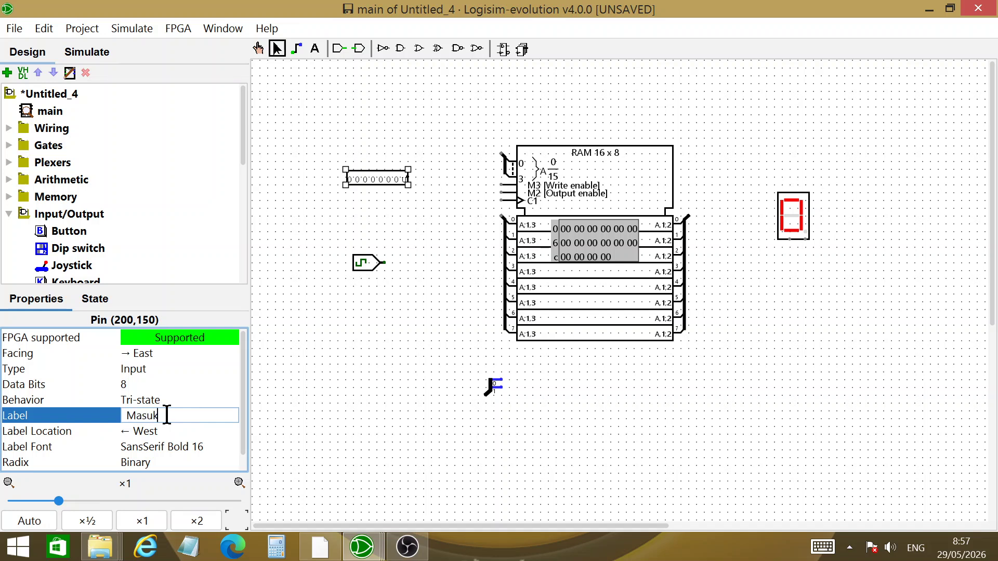
{"action": "key", "text": "Return"}
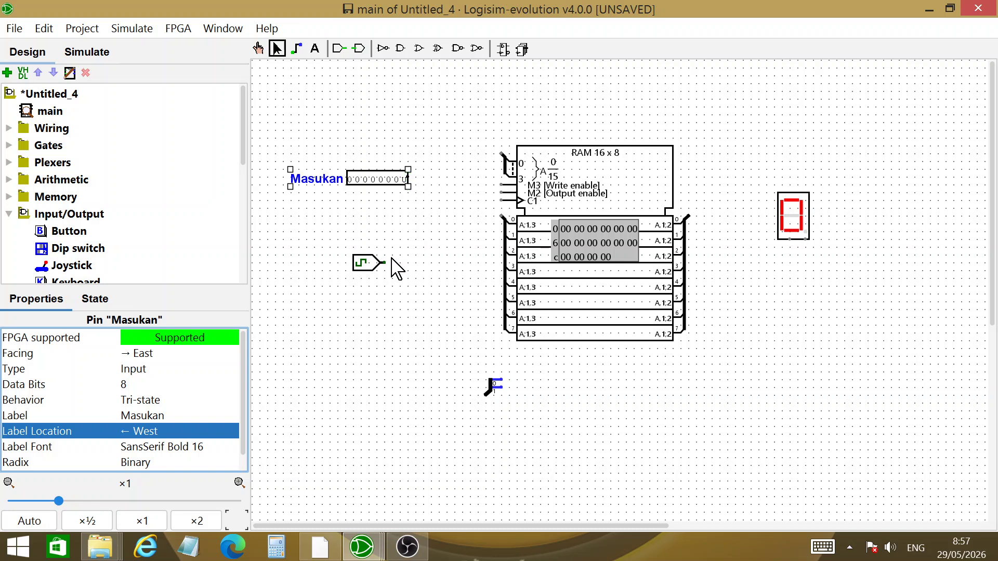
Step: Wire the Masukan pin to the splitter's combined end and set the splitter's incoming bit width to 8
{"action": "left_click_drag", "start_coordinate": [408, 178], "coordinate": [486, 395]}
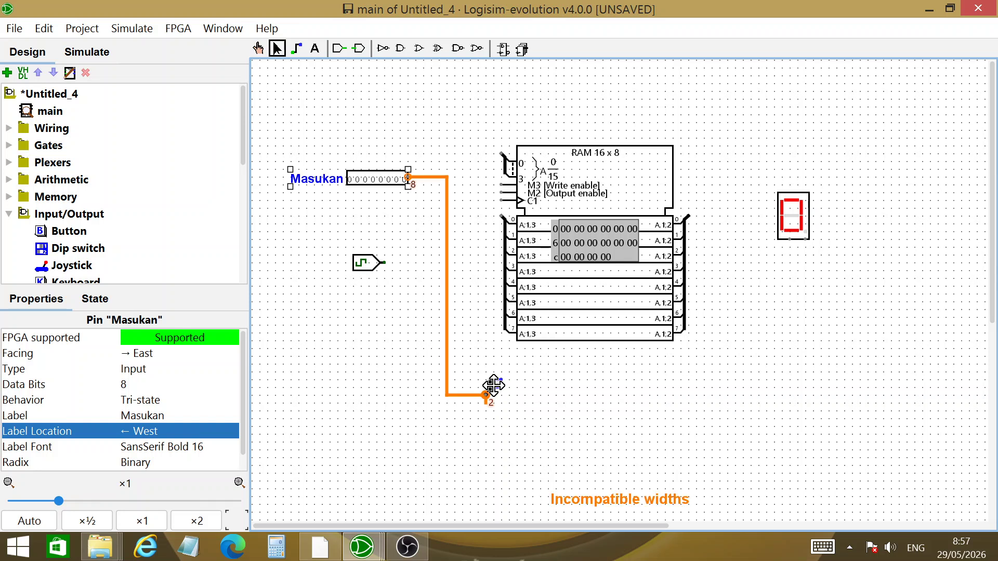
{"action": "left_click", "coordinate": [496, 388]}
{"action": "left_click", "coordinate": [142, 383]}
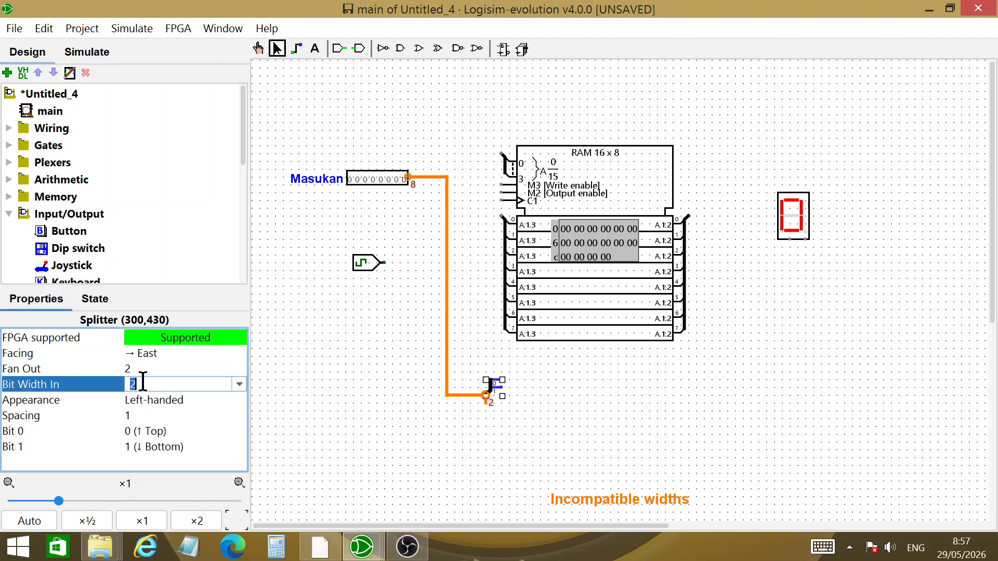
{"action": "type", "text": "8"}
{"action": "key", "text": "Return"}
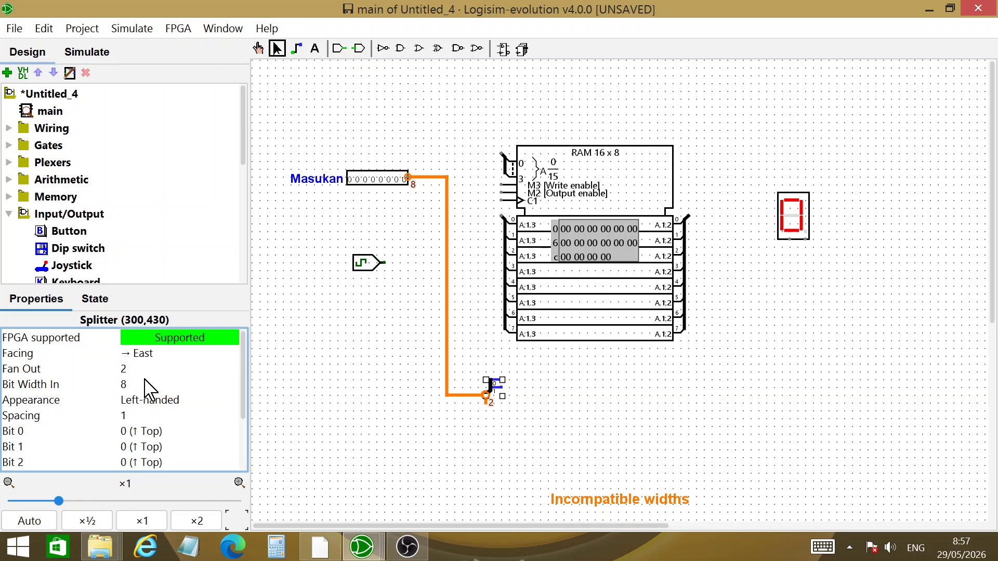
Step: Try deleting the short wire stub below the splitter's combined end, and undo the deletion
{"action": "left_click", "coordinate": [489, 402]}
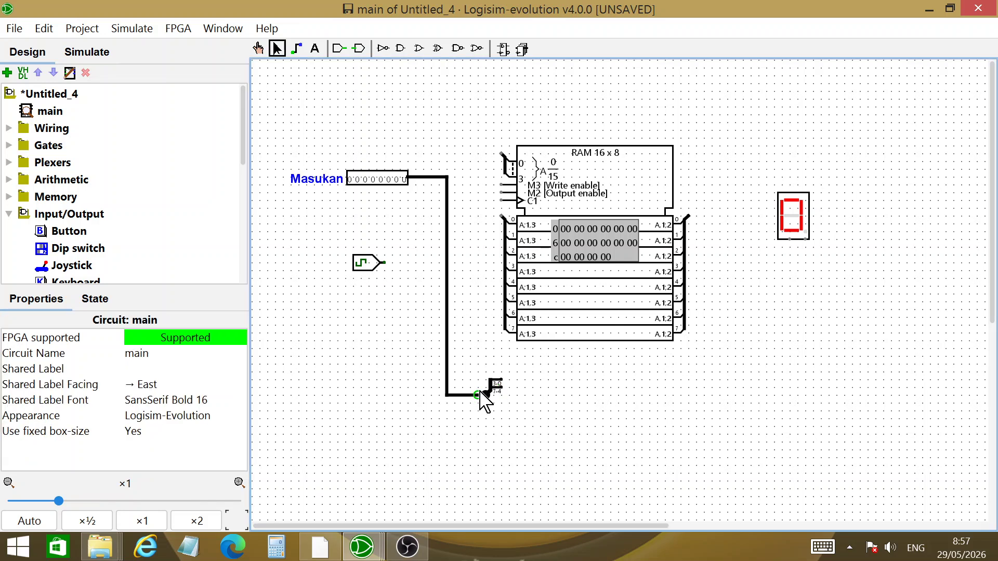
{"action": "left_click", "coordinate": [486, 400]}
{"action": "key", "text": "Delete"}
{"action": "key", "text": "ctrl+z"}
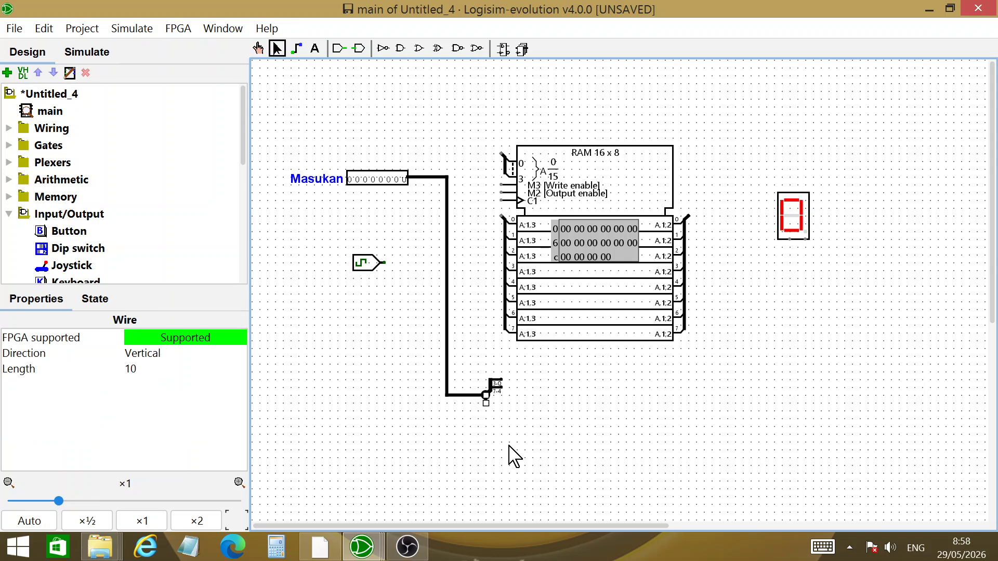
Step: Try a fan out of 1 on the splitter, and set it back to 2
{"action": "left_click", "coordinate": [494, 388]}
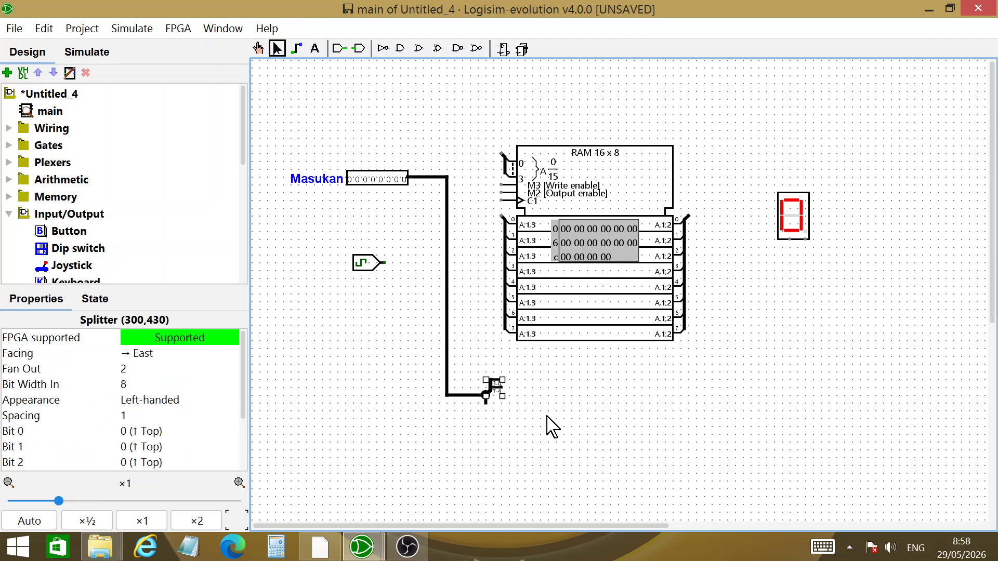
{"action": "left_click", "coordinate": [157, 370]}
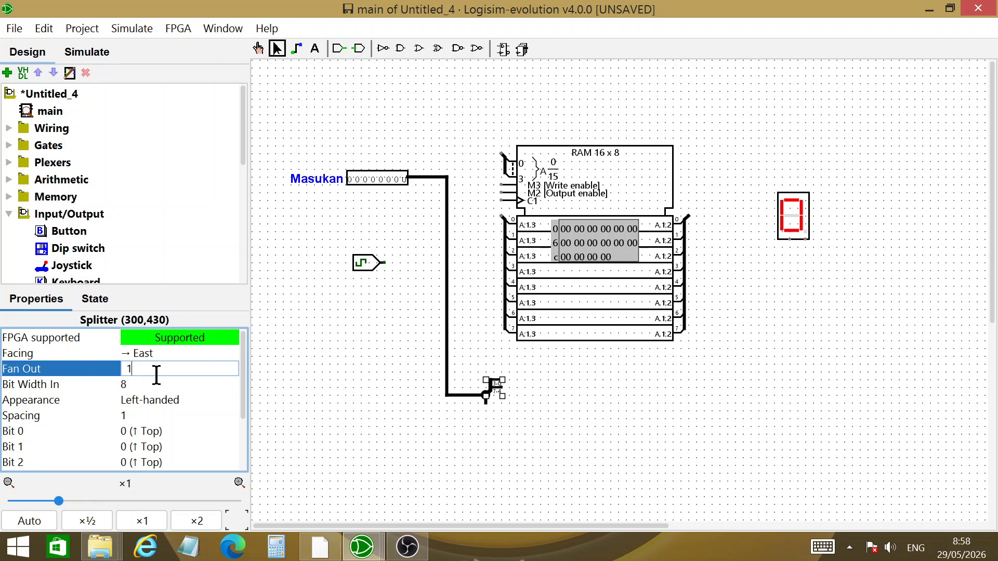
{"action": "key", "text": "Return"}
{"action": "left_click", "coordinate": [174, 372]}
{"action": "type", "text": "2"}
{"action": "key", "text": "Return"}
Step: Delete the short vertical wire stub below the splitter's combined end
{"action": "left_click_drag", "start_coordinate": [486, 397], "coordinate": [487, 404]}
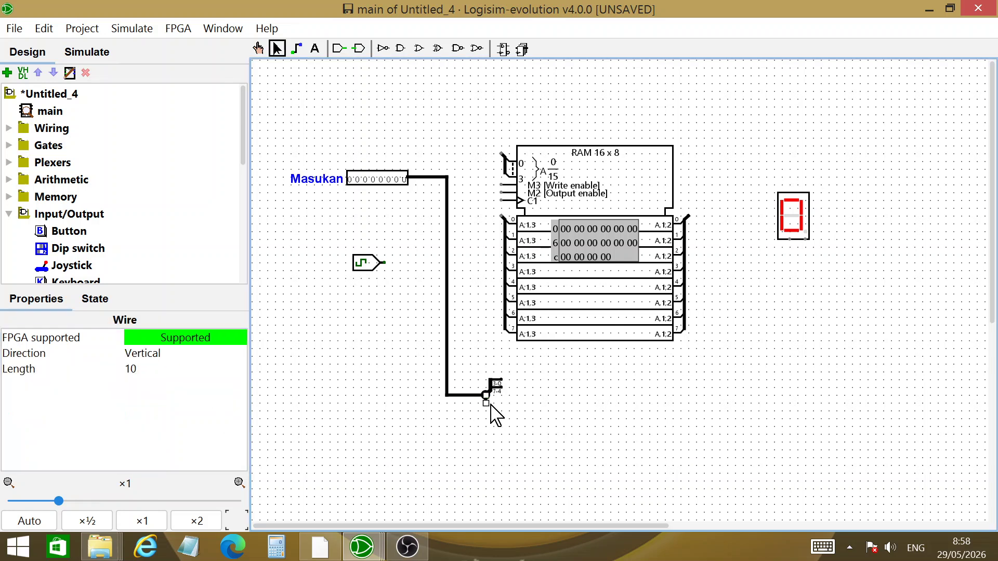
{"action": "key", "text": "Delete"}
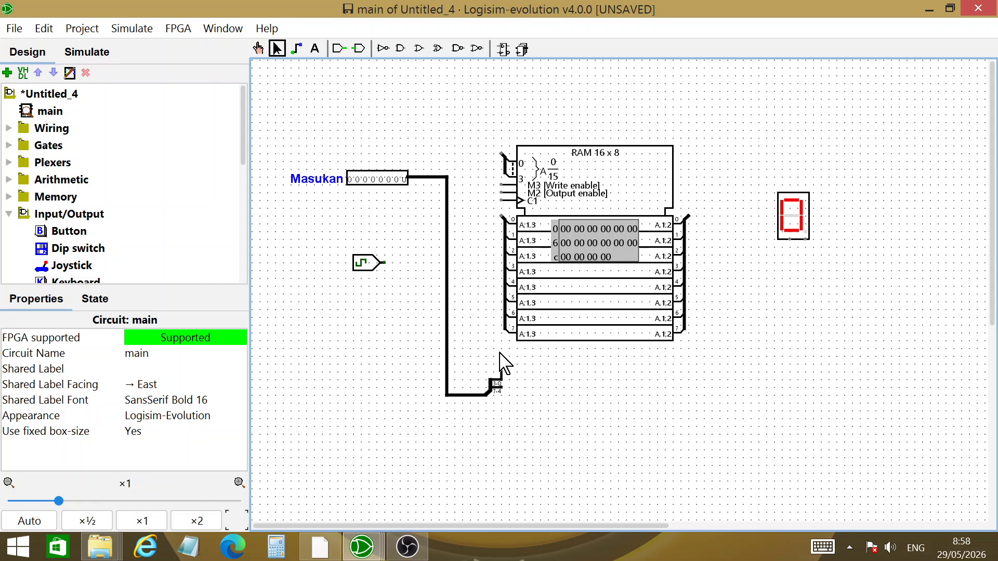
Step: Wire the splitter's upper output to the RAM's data input and the lower one to its address input, and set the RAM's data bit width to 4
{"action": "mouse_move", "coordinate": [500, 354]}
{"action": "left_mouse_down"}
{"action": "mouse_move", "coordinate": [470, 357]}
{"action": "mouse_move", "coordinate": [466, 212]}
{"action": "mouse_move", "coordinate": [501, 215]}
{"action": "left_mouse_up"}
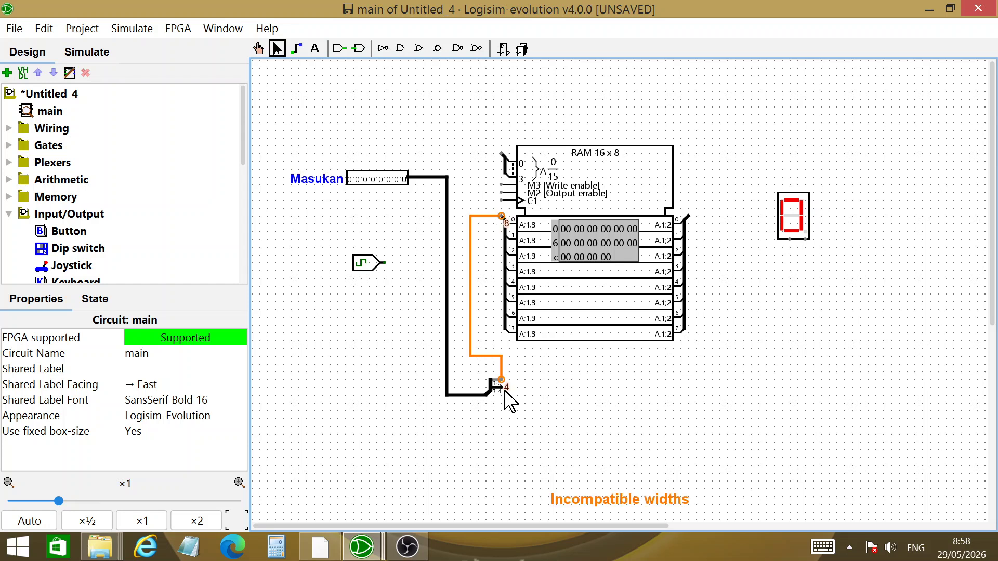
{"action": "mouse_move", "coordinate": [501, 387]}
{"action": "left_mouse_down"}
{"action": "mouse_move", "coordinate": [536, 391]}
{"action": "mouse_move", "coordinate": [535, 350]}
{"action": "mouse_move", "coordinate": [462, 350]}
{"action": "mouse_move", "coordinate": [468, 161]}
{"action": "mouse_move", "coordinate": [502, 154]}
{"action": "left_mouse_up"}
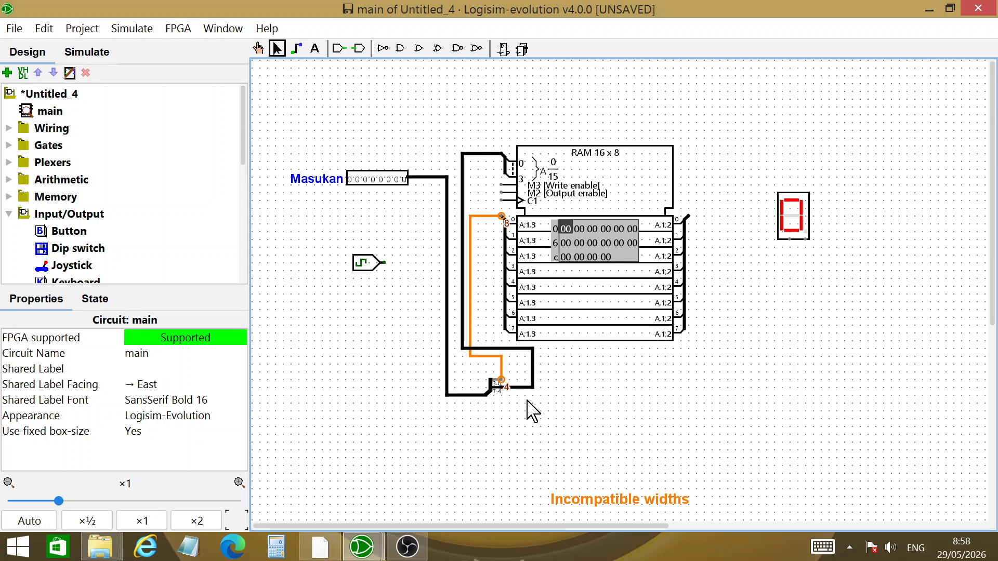
{"action": "left_click", "coordinate": [493, 391]}
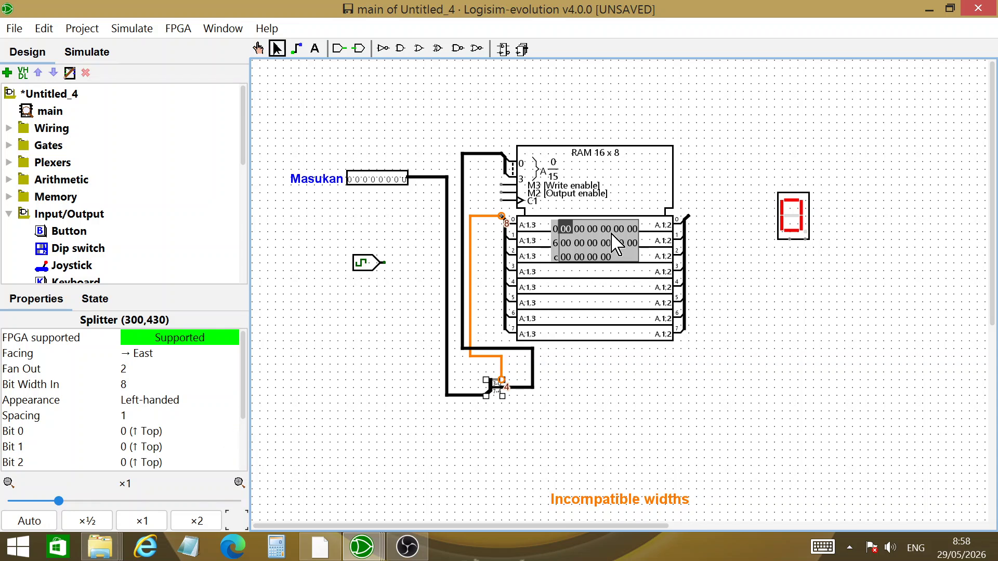
{"action": "left_click", "coordinate": [625, 260]}
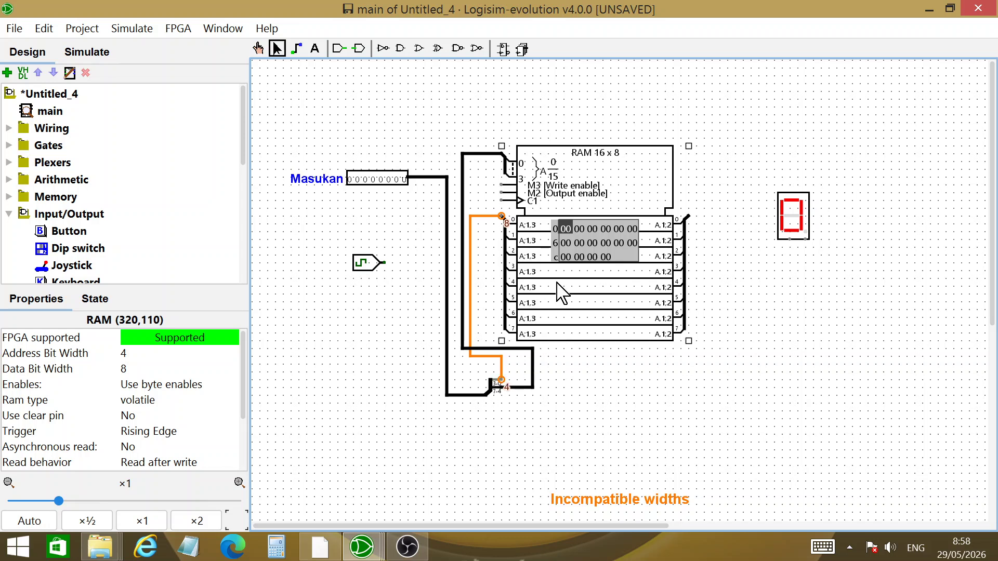
{"action": "left_click", "coordinate": [155, 368]}
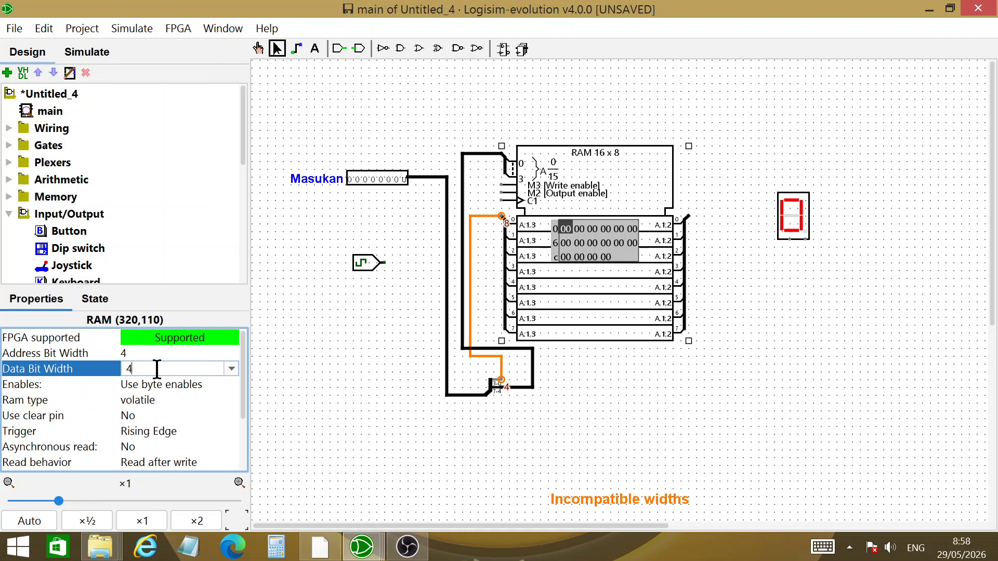
{"action": "key", "text": "Return"}
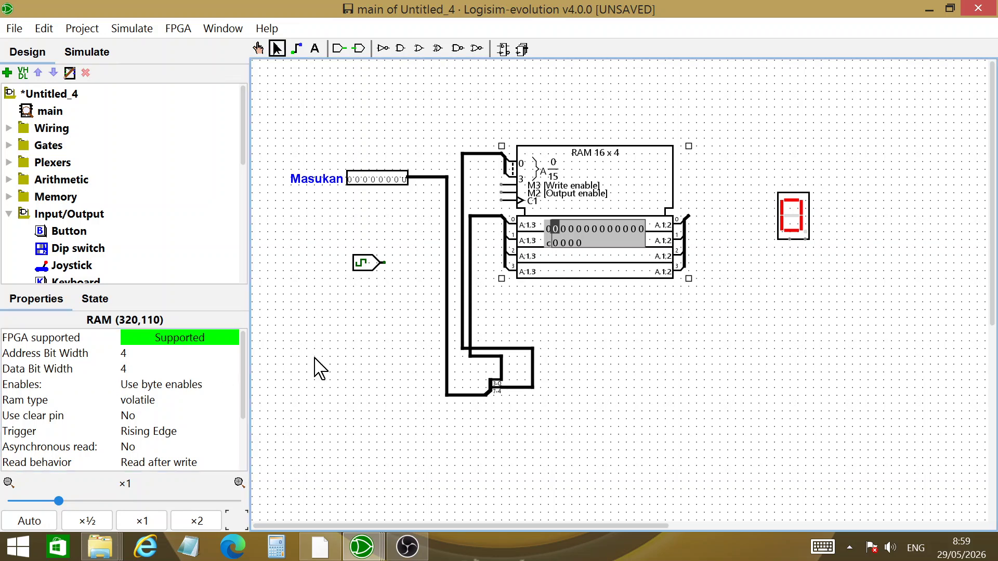
Step: Wire the clock to the RAM's C1 input and the RAM's data output to the hex digit display
{"action": "left_click_drag", "start_coordinate": [383, 263], "coordinate": [416, 201]}
{"action": "left_click_drag", "start_coordinate": [416, 200], "coordinate": [502, 200]}
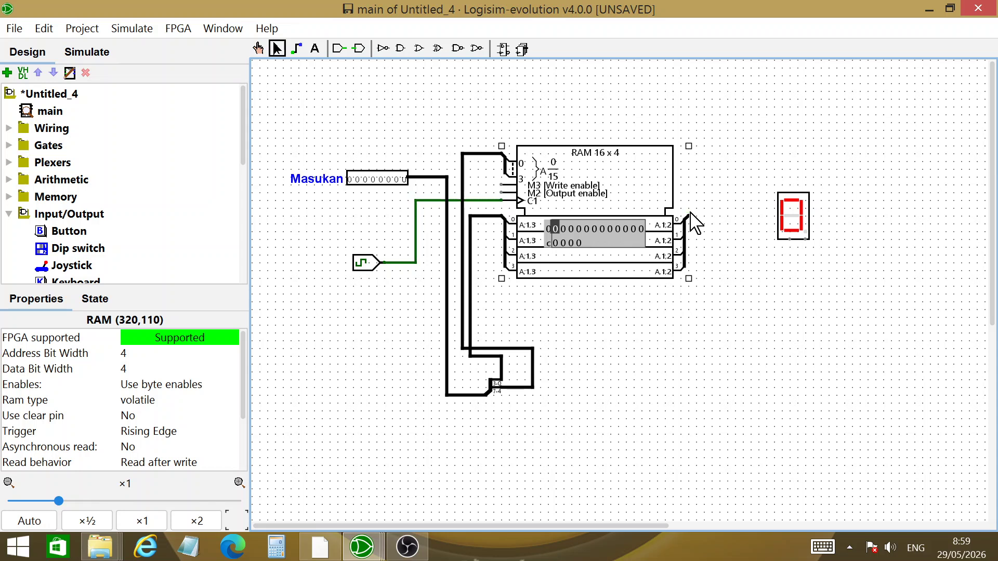
{"action": "left_click_drag", "start_coordinate": [686, 217], "coordinate": [791, 241]}
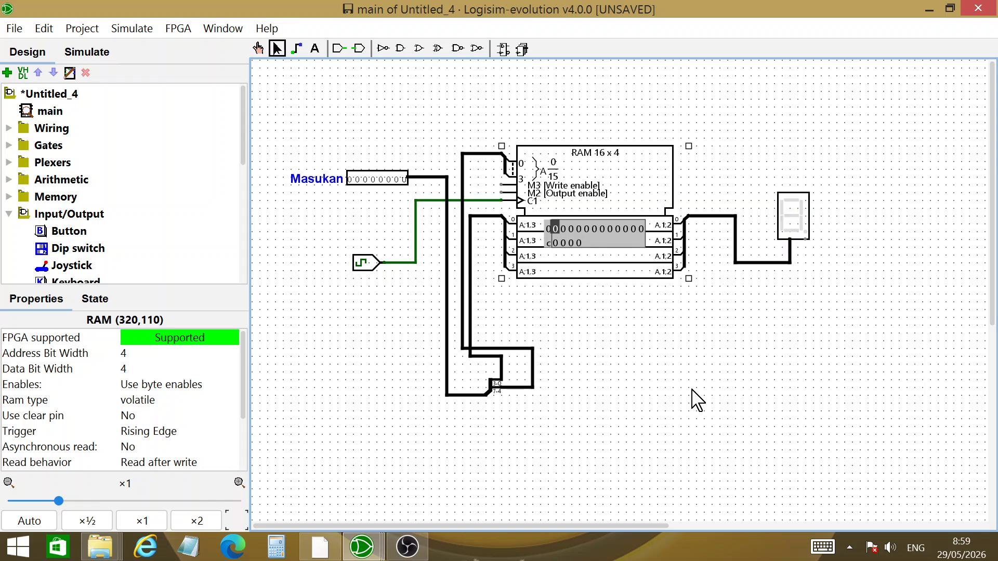
{"action": "left_click", "coordinate": [697, 400]}
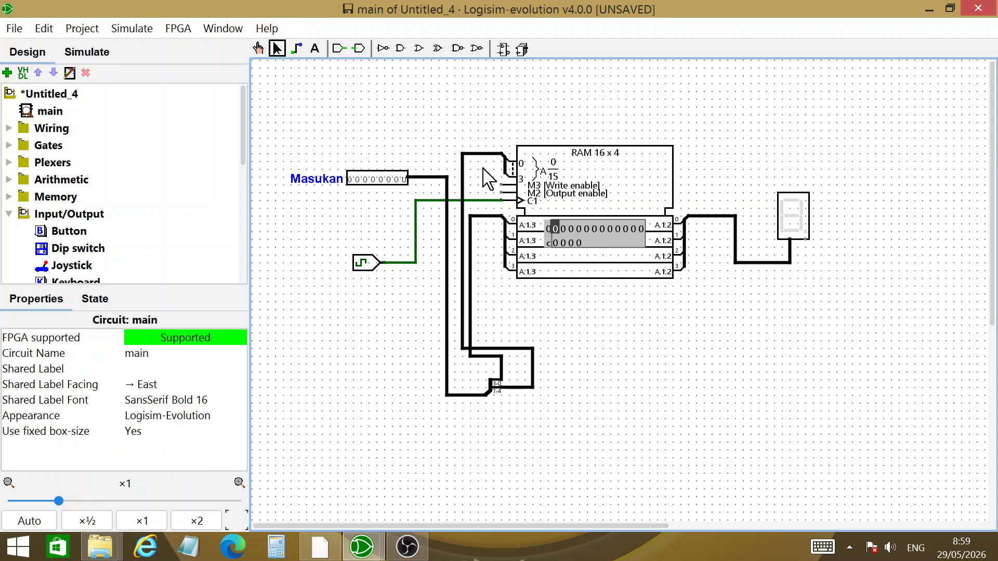
Step: Simulate the circuit by setting the Masukan pin to 00001111 and toggling the clock
{"action": "left_click", "coordinate": [87, 52]}
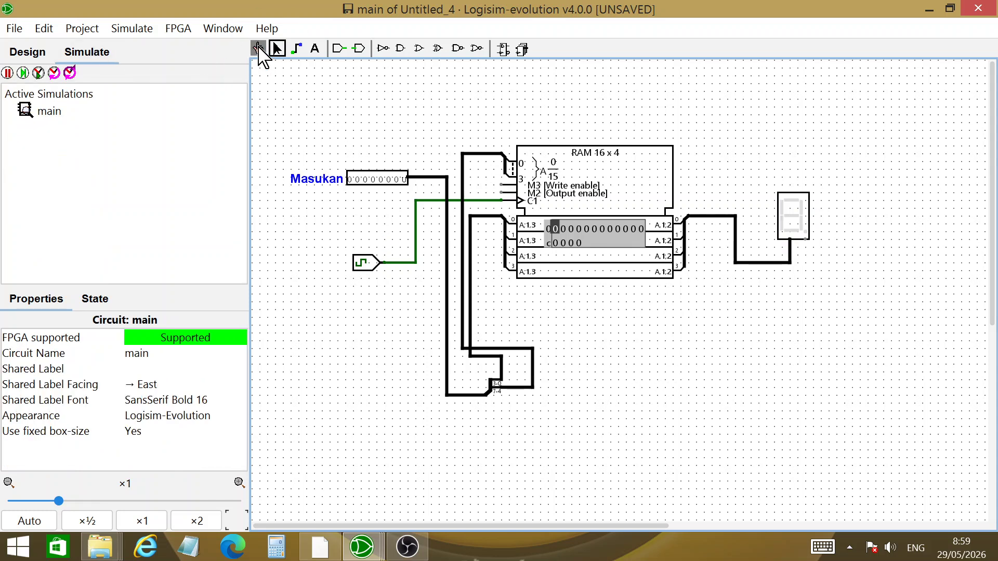
{"action": "left_click", "coordinate": [258, 49]}
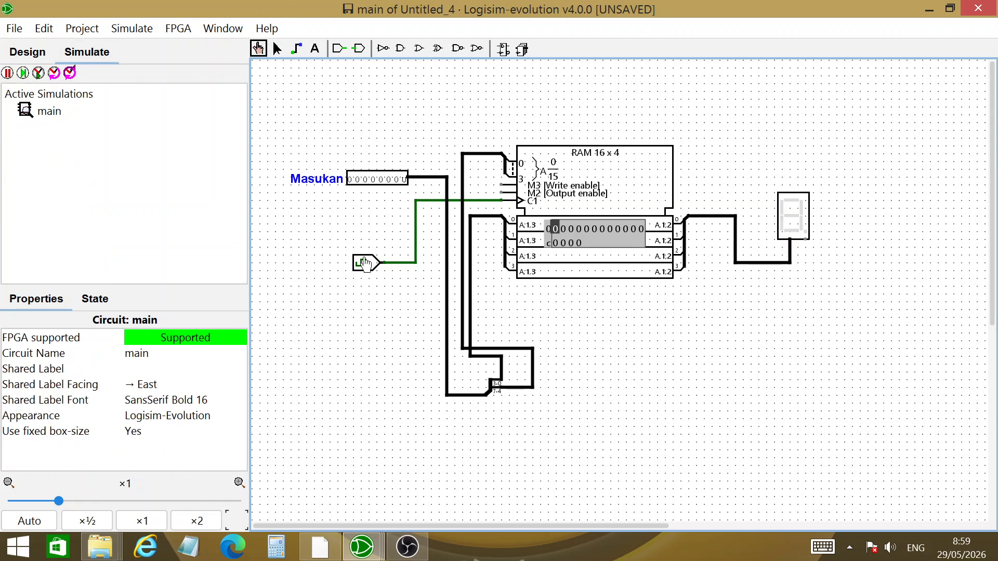
{"action": "left_click", "coordinate": [404, 183]}
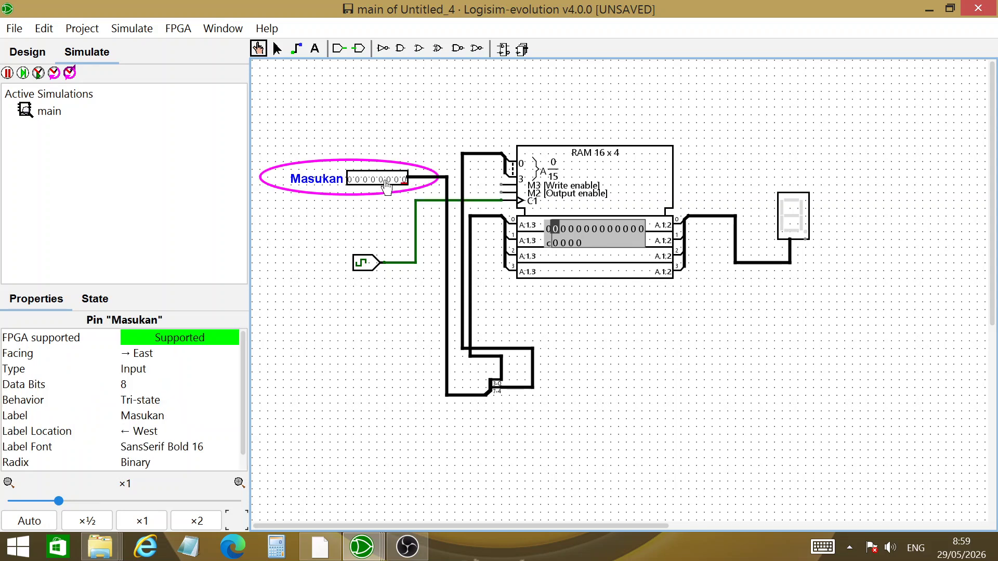
{"action": "left_click", "coordinate": [388, 181]}
{"action": "left_click", "coordinate": [405, 181]}
{"action": "left_click", "coordinate": [367, 265]}
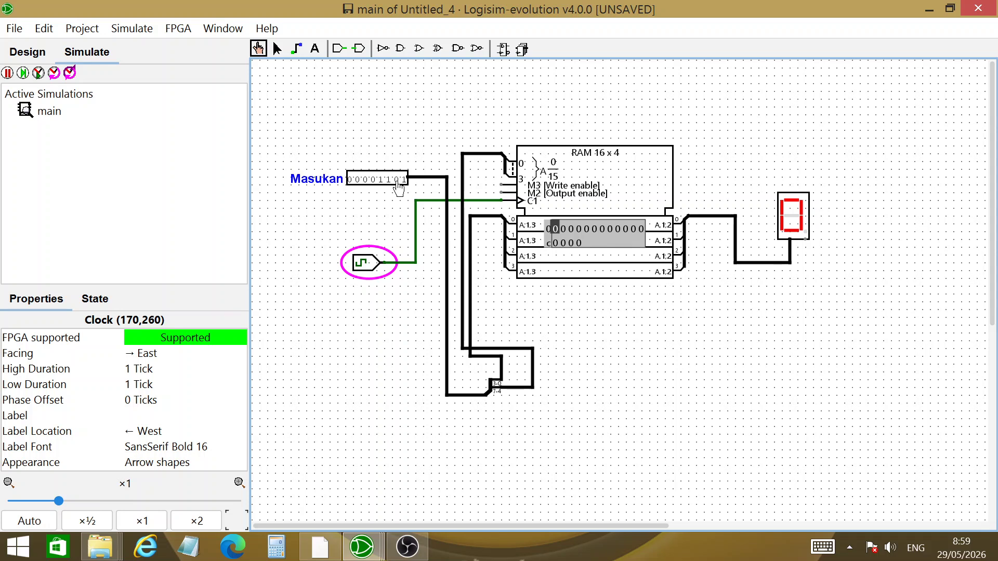
{"action": "left_click", "coordinate": [397, 181]}
{"action": "left_click", "coordinate": [364, 266]}
{"action": "left_click", "coordinate": [82, 32]}
{"action": "left_click", "coordinate": [379, 123]}
Step: Place a new 1-bit pin above the Masukan pin and wire it to the RAM's M3 write enable input
{"action": "left_click", "coordinate": [275, 48]}
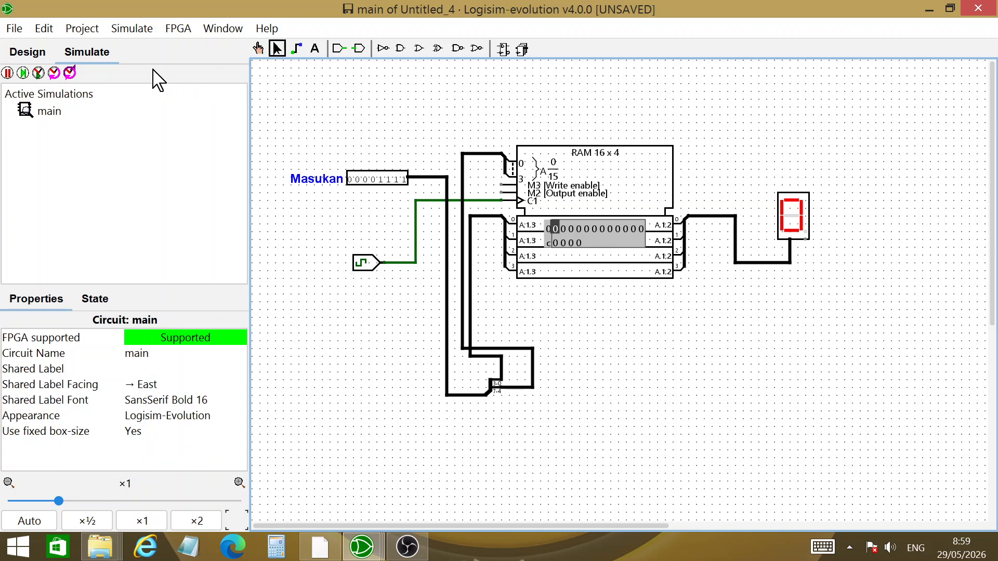
{"action": "left_click", "coordinate": [28, 52]}
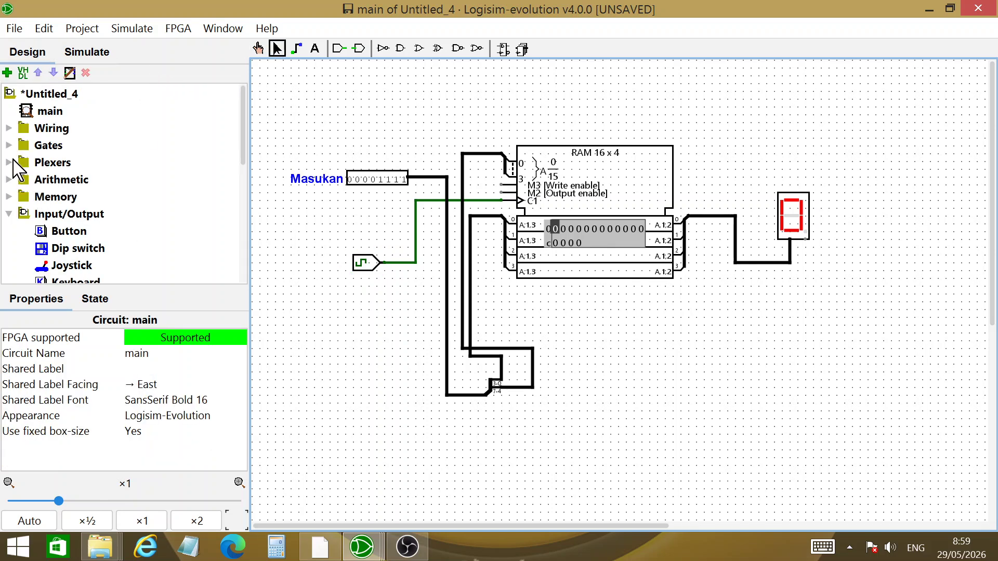
{"action": "left_click", "coordinate": [9, 128]}
{"action": "left_click", "coordinate": [57, 127]}
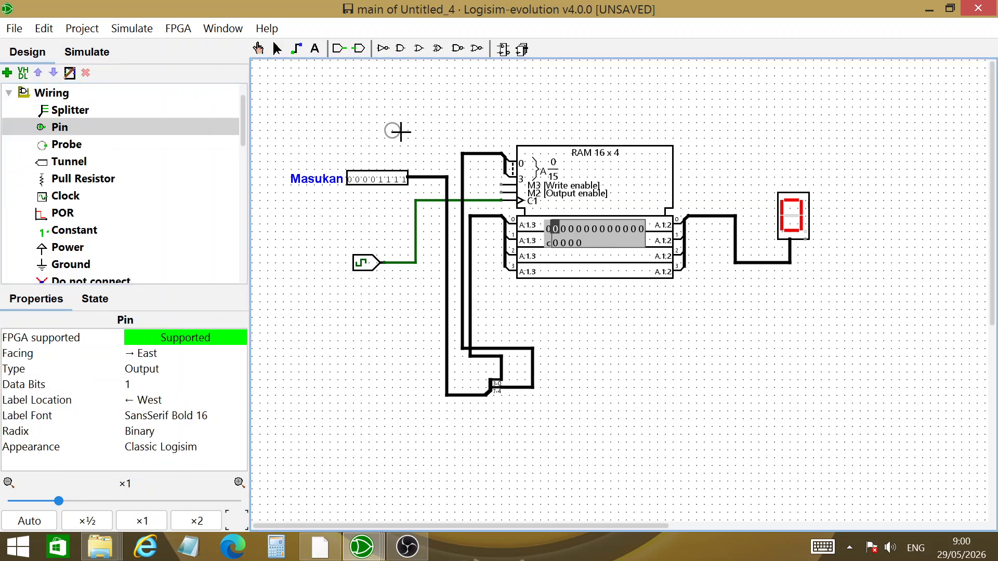
{"action": "left_click", "coordinate": [345, 139]}
{"action": "left_click_drag", "start_coordinate": [355, 139], "coordinate": [502, 185]}
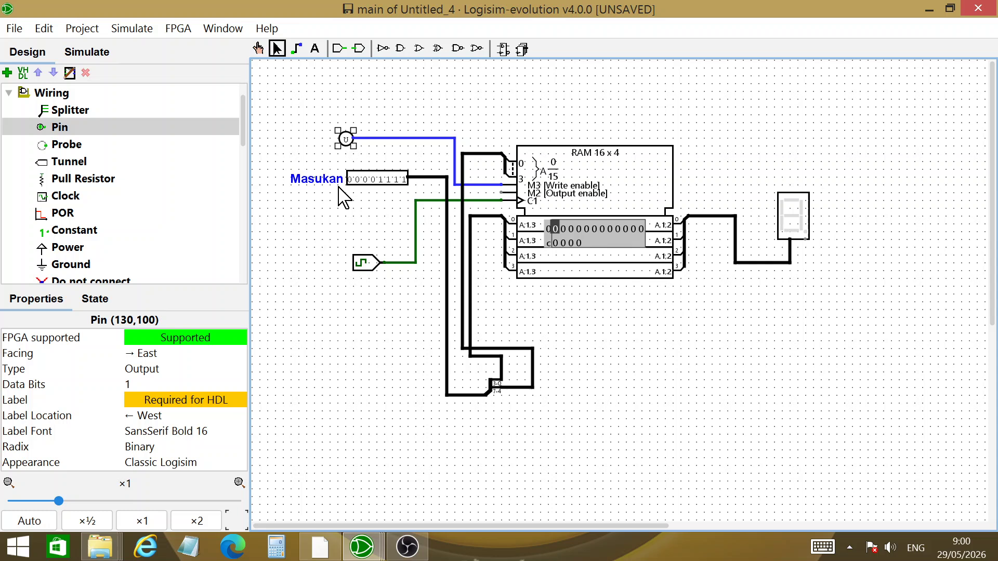
Step: Change the new pin's type to Input and label it Operation
{"action": "double_click", "coordinate": [349, 148]}
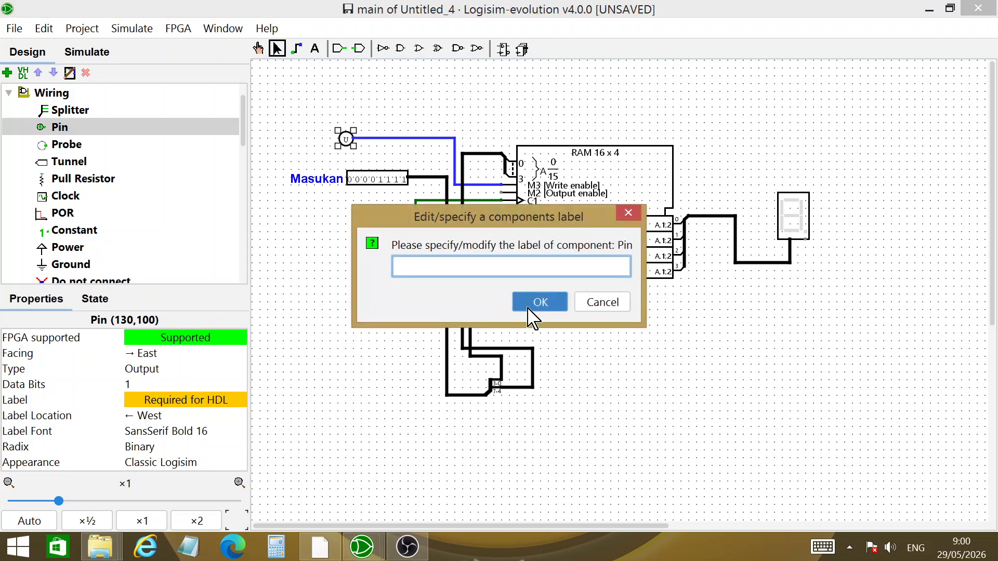
{"action": "left_click", "coordinate": [597, 302]}
{"action": "left_click", "coordinate": [176, 370]}
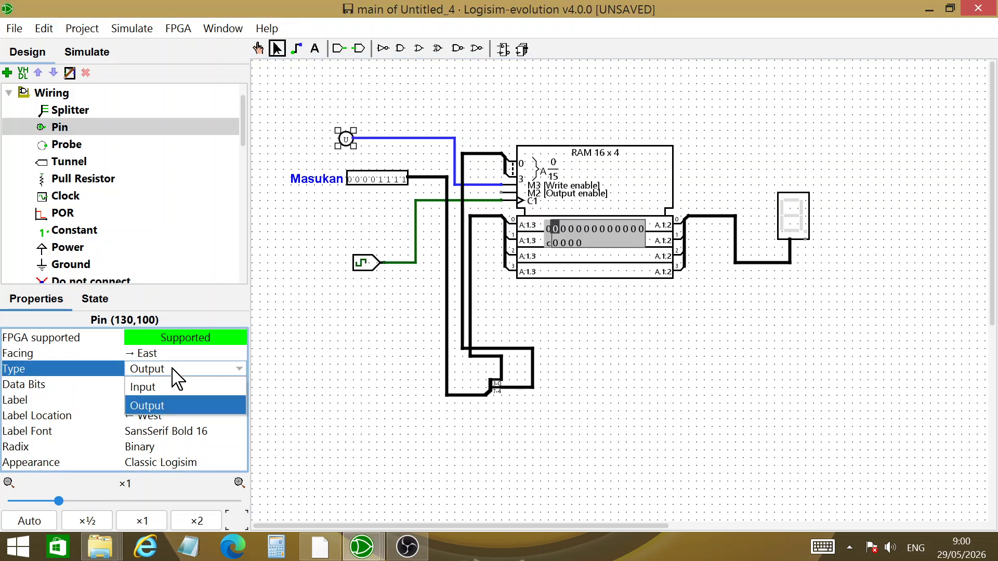
{"action": "left_click", "coordinate": [177, 400]}
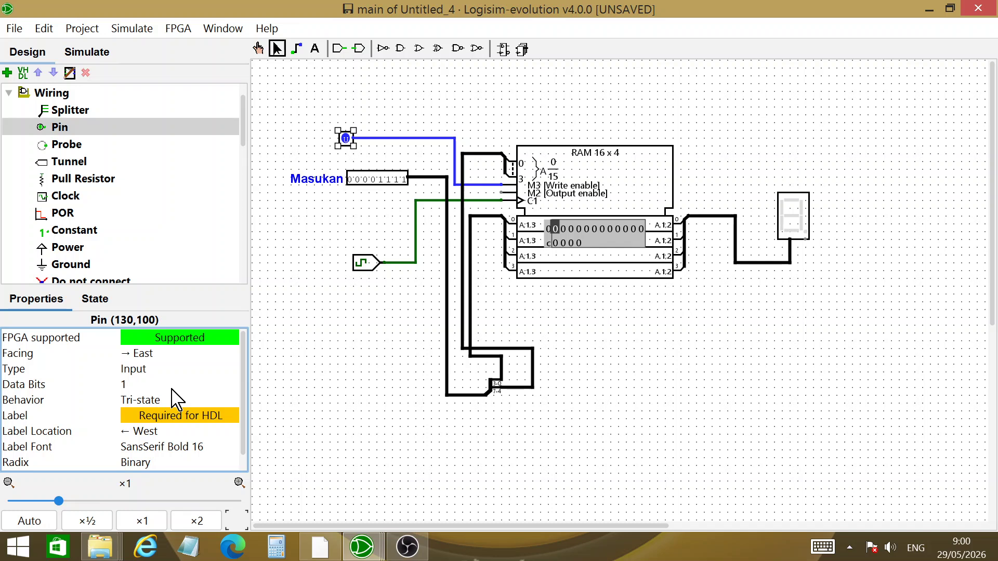
{"action": "left_click", "coordinate": [194, 416]}
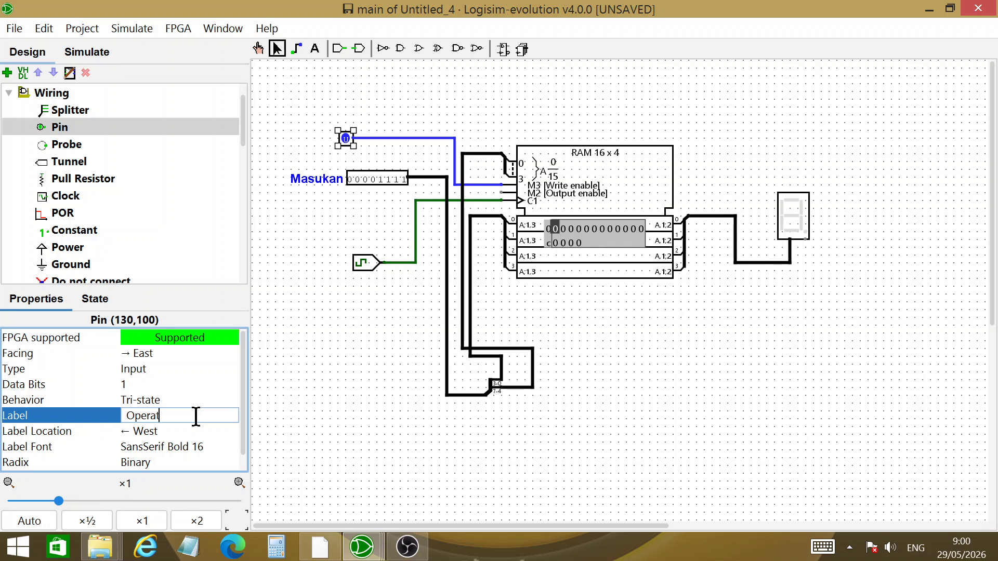
{"action": "key", "text": "Return"}
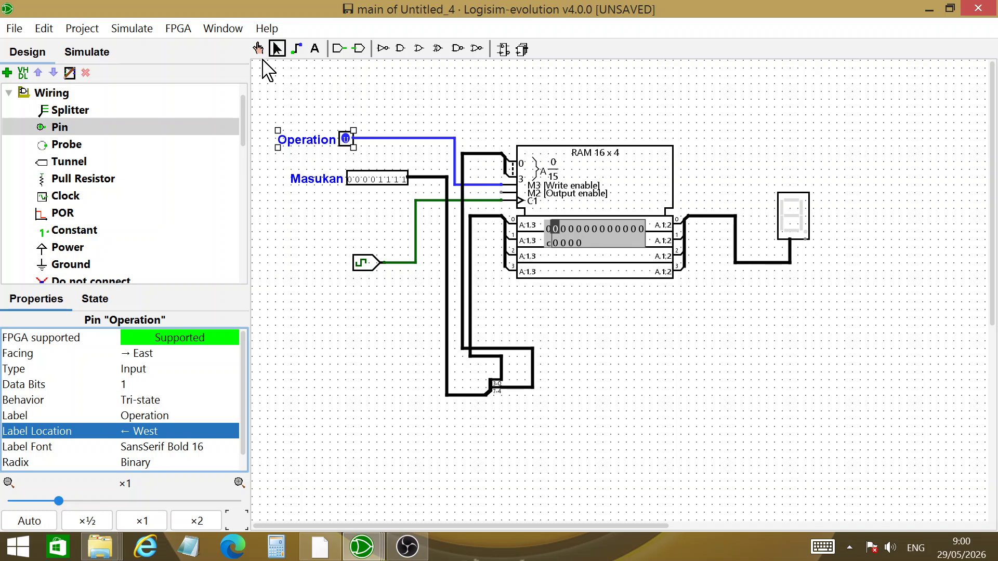
Step: Set the Operation pin to 1 in the simulation and toggle the clock to write the Masukan data into the RAM
{"action": "left_click", "coordinate": [258, 49]}
{"action": "left_click", "coordinate": [86, 52]}
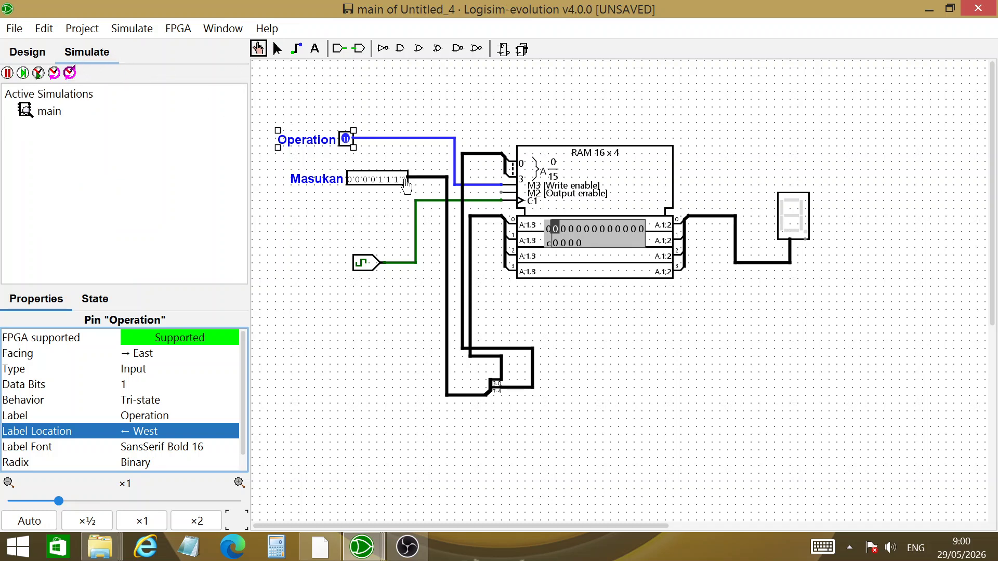
{"action": "left_click", "coordinate": [346, 139]}
{"action": "left_click", "coordinate": [345, 141]}
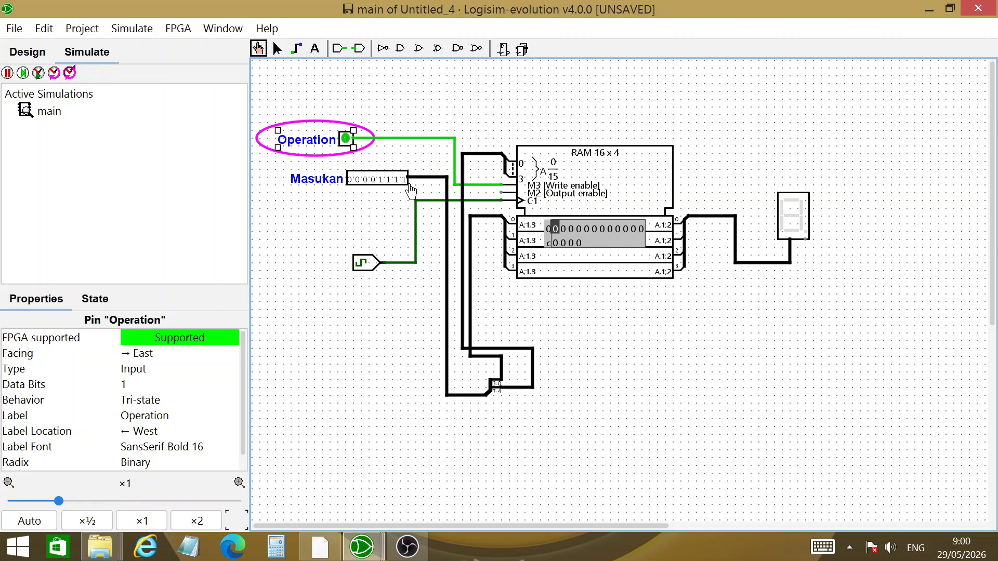
{"action": "left_click", "coordinate": [366, 265]}
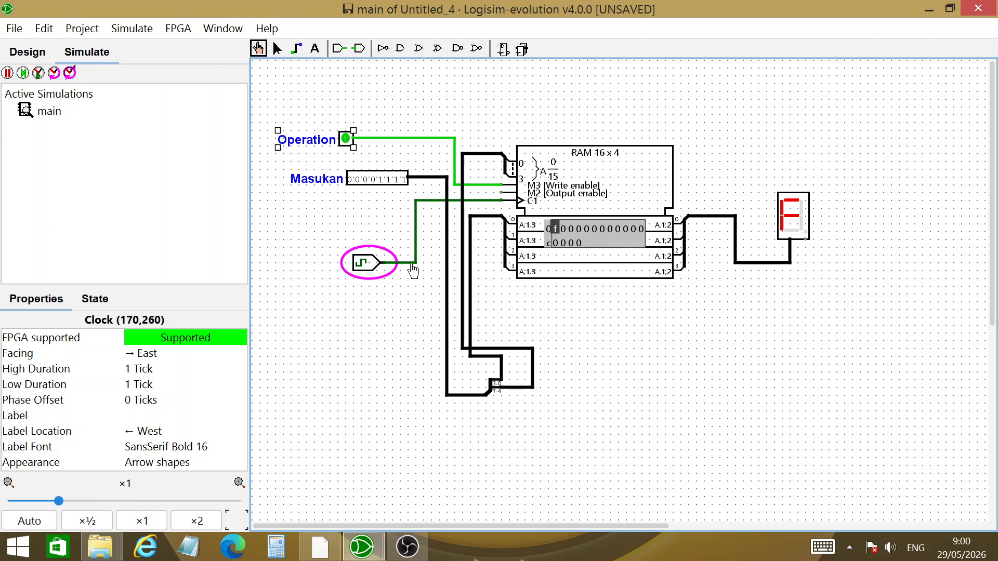
Step: Set the Masukan pin to 11110110 and toggle the clock to write 6 to the last RAM address
{"action": "left_click", "coordinate": [350, 180]}
{"action": "left_click", "coordinate": [358, 180]}
{"action": "left_click", "coordinate": [366, 181]}
{"action": "left_click", "coordinate": [373, 181]}
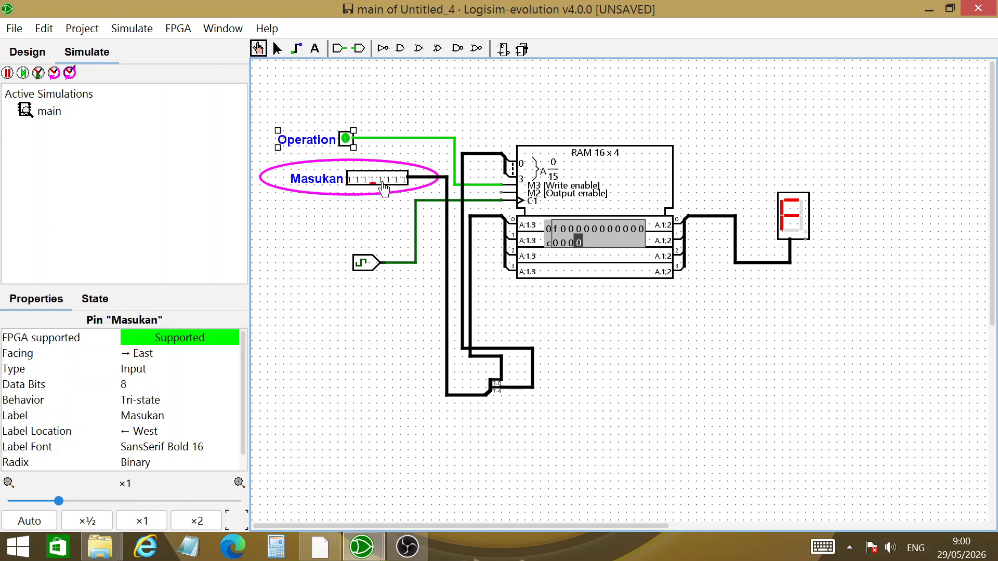
{"action": "left_click", "coordinate": [381, 182]}
{"action": "left_click", "coordinate": [365, 262]}
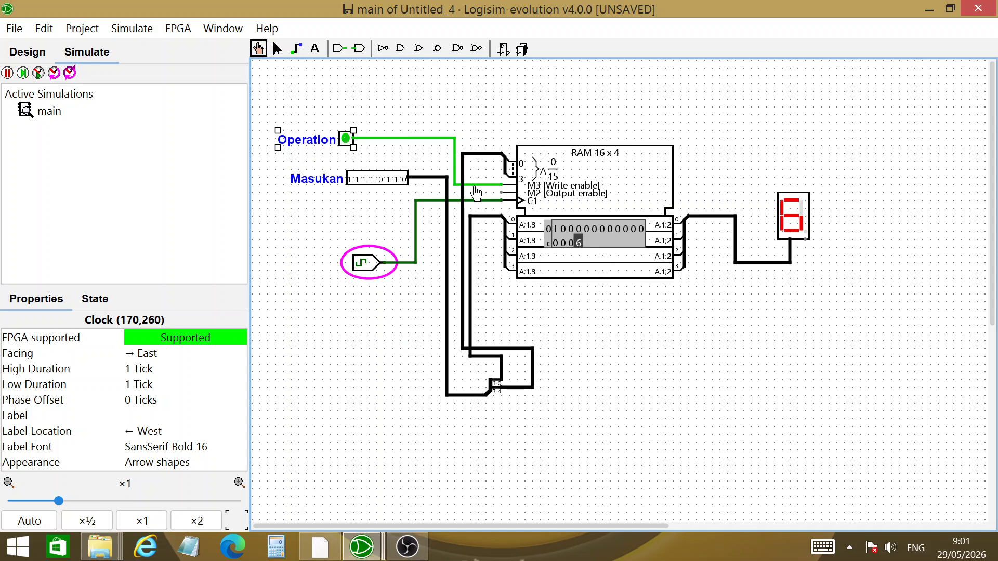
Step: Delete the wire segment into the RAM's write enable and connect the Operation pin to the M2 output enable input instead
{"action": "left_click", "coordinate": [277, 48]}
{"action": "left_click", "coordinate": [482, 185]}
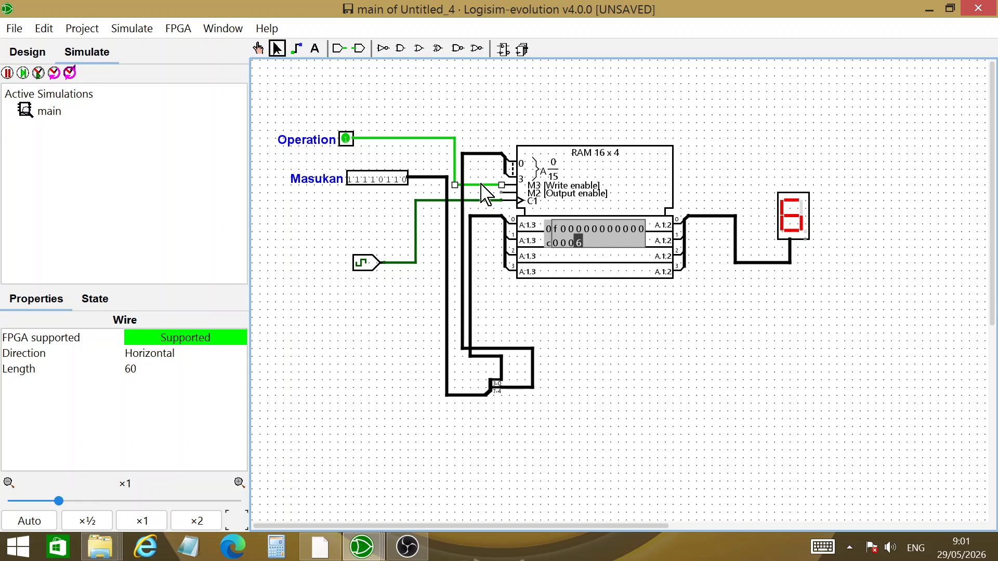
{"action": "key", "text": "Delete"}
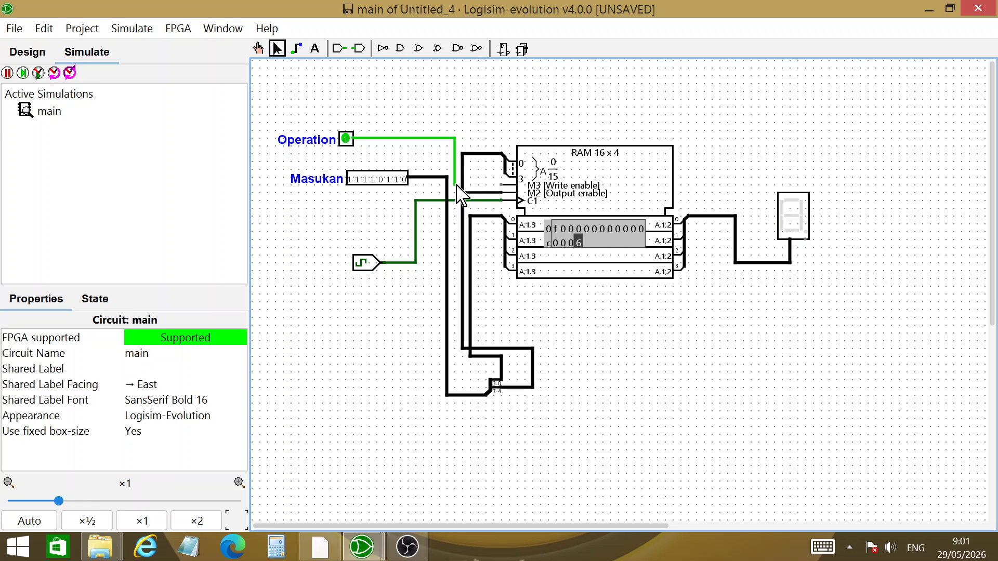
{"action": "left_click_drag", "start_coordinate": [457, 186], "coordinate": [456, 193]}
Step: Set the Masukan pin to 00000110 and toggle the clock to read RAM address 0
{"action": "left_click", "coordinate": [258, 49]}
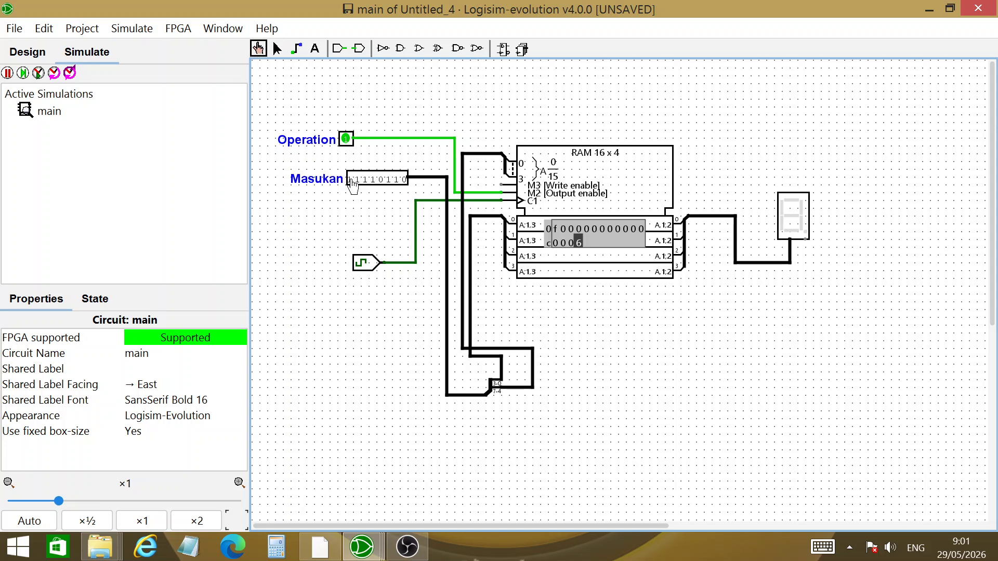
{"action": "left_click", "coordinate": [352, 180]}
{"action": "left_click", "coordinate": [357, 180]}
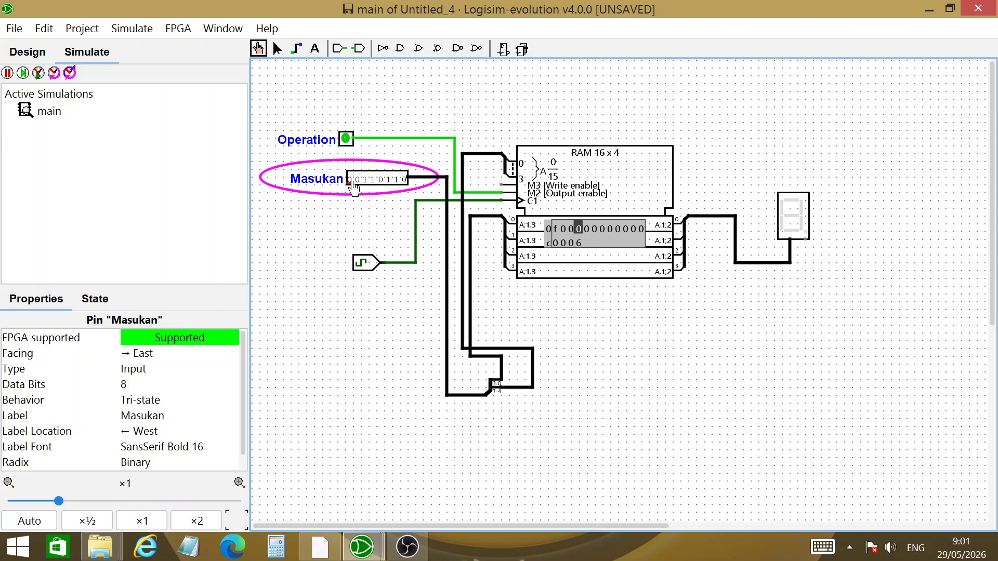
{"action": "left_click", "coordinate": [365, 181]}
{"action": "left_click", "coordinate": [372, 180]}
{"action": "left_click", "coordinate": [371, 274]}
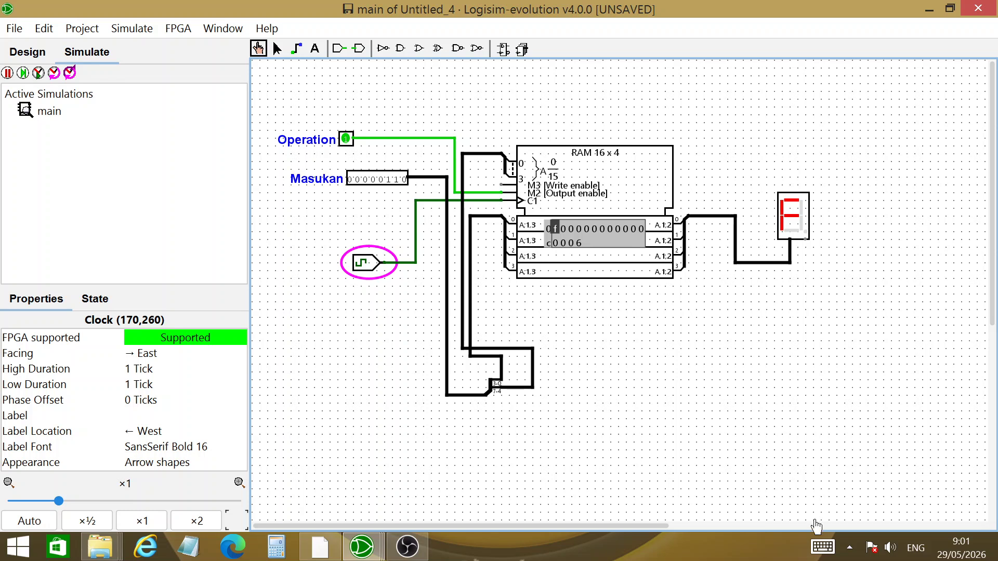
{"action": "left_click", "coordinate": [851, 549]}
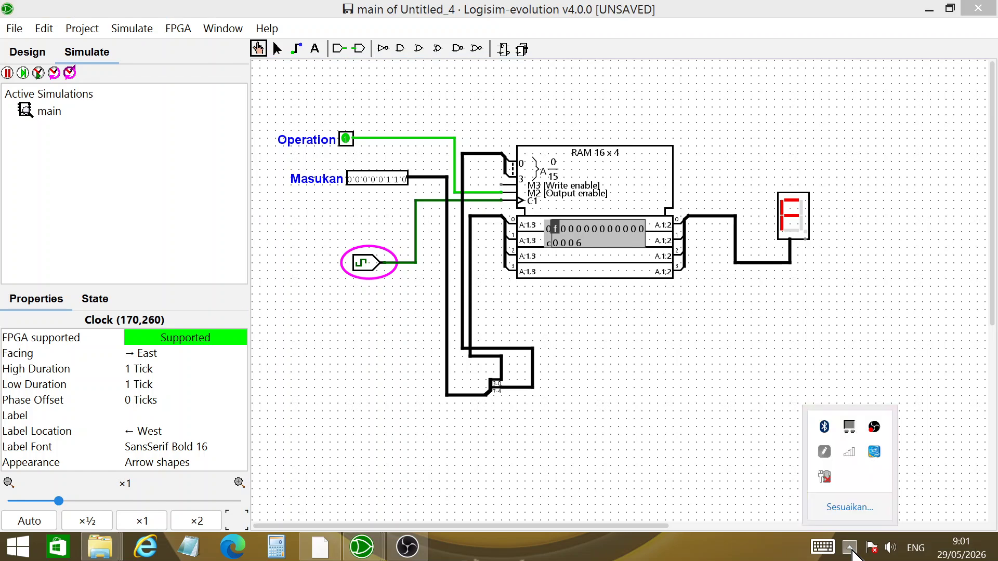